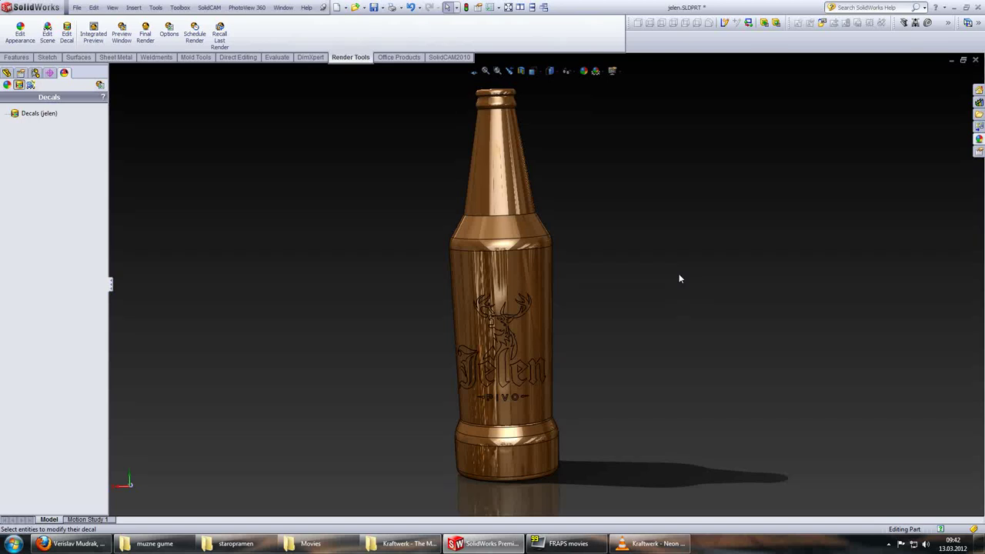
Step: Tilt the bottle and start a new decal from the SolidWorks sample decal
mouse_move(672, 275)
middle_down()
mouse_move(734, 259)
mouse_move(718, 273)
mouse_move(567, 278)
mouse_move(431, 299)
mouse_move(657, 284)
mouse_move(681, 311)
middle_up()
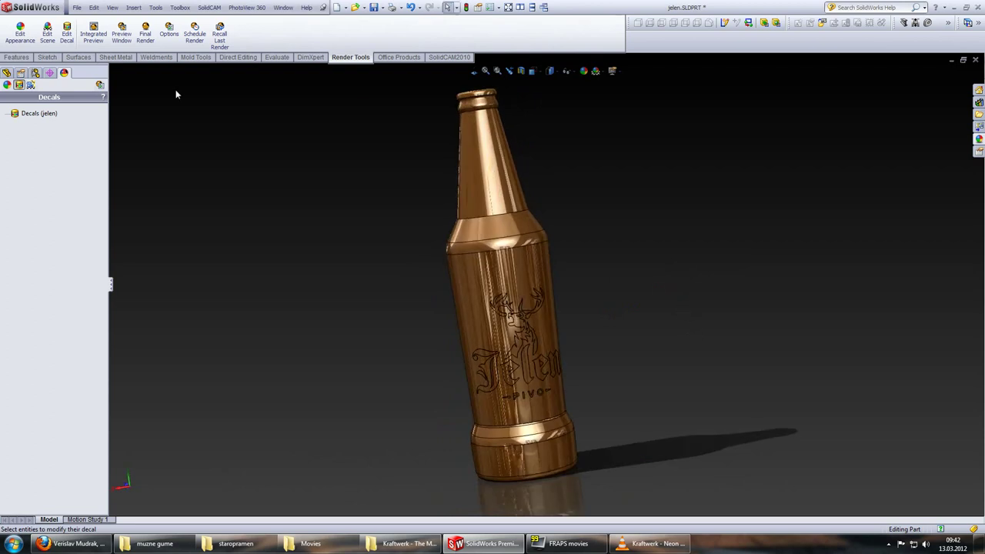
click(978, 140)
double_click(865, 356)
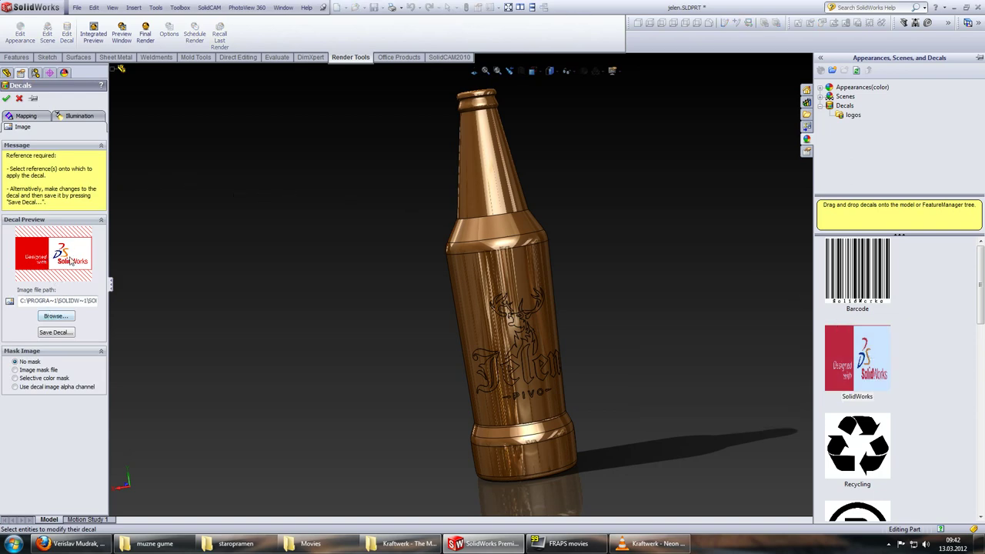
Step: Choose jelen 03.png from D:\VERISLAV\03 solidworks\S W D O W N L O A D\staropramen as the decal image
click(55, 317)
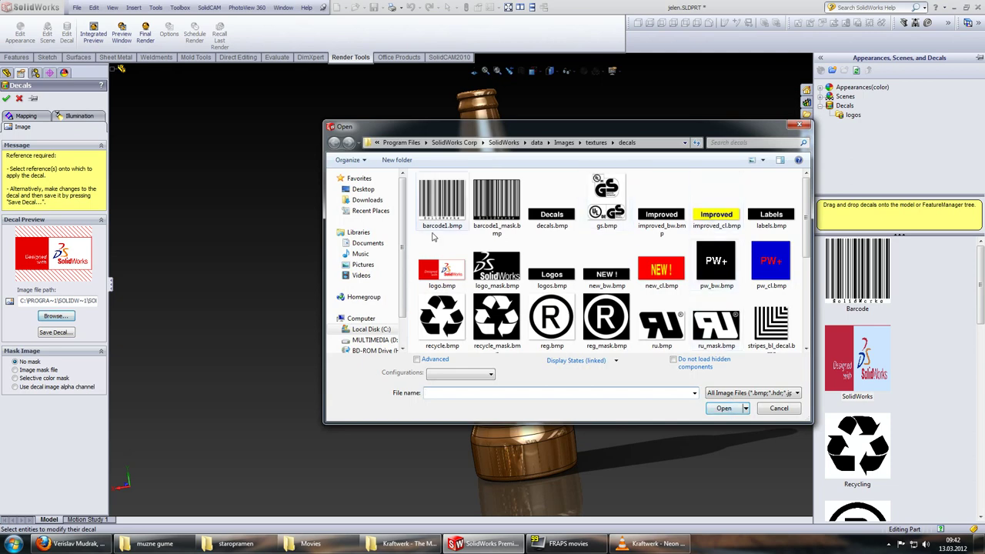
click(375, 339)
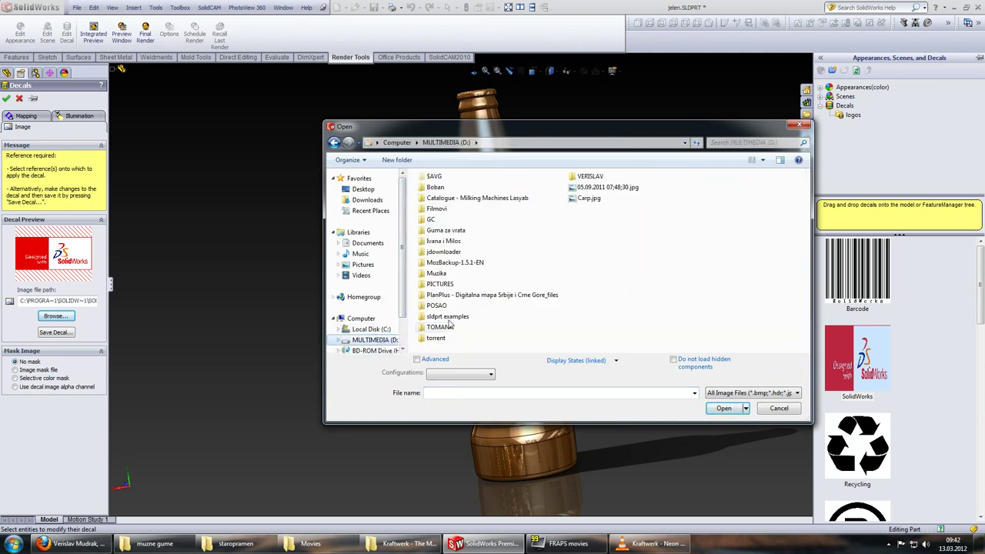
double_click(590, 176)
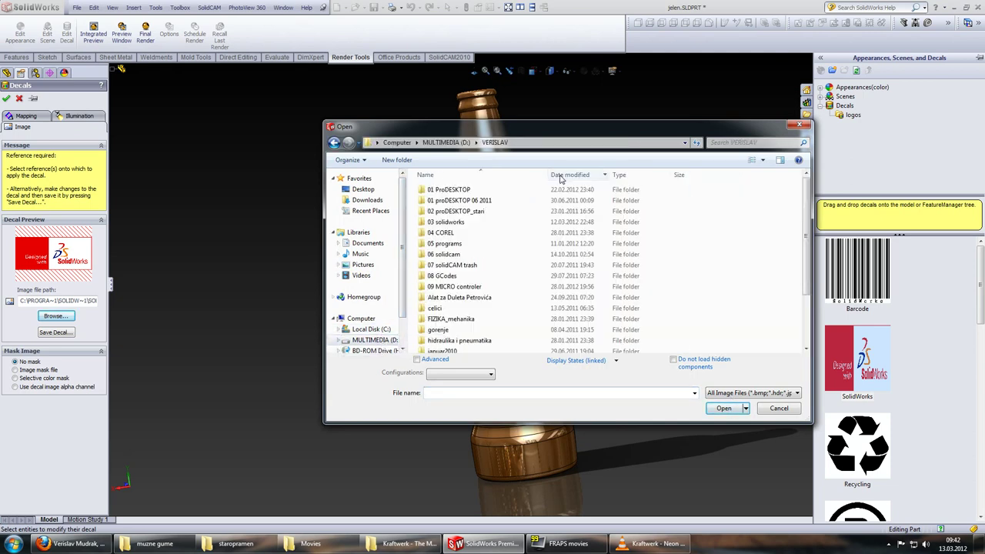
double_click(440, 225)
scroll(462, 308, down, 3)
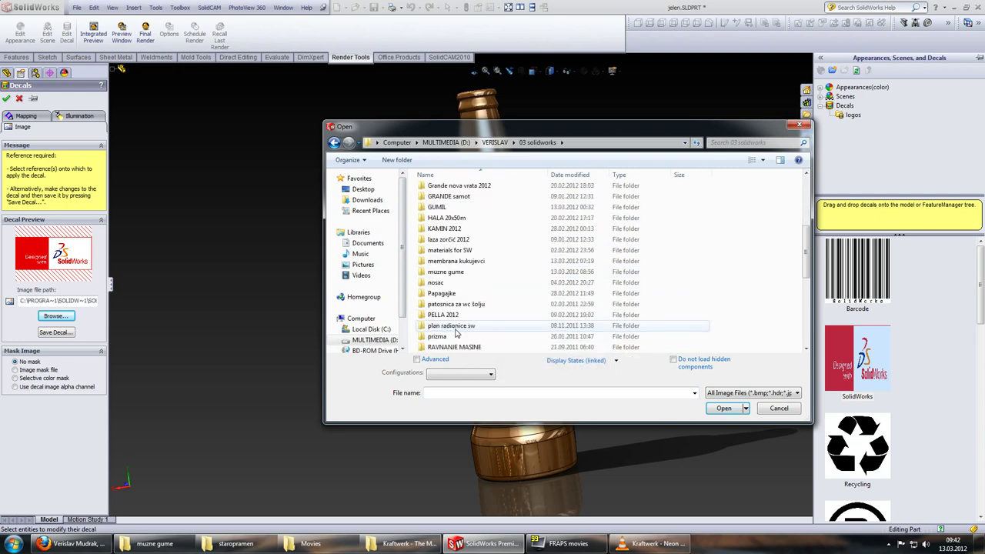
double_click(460, 306)
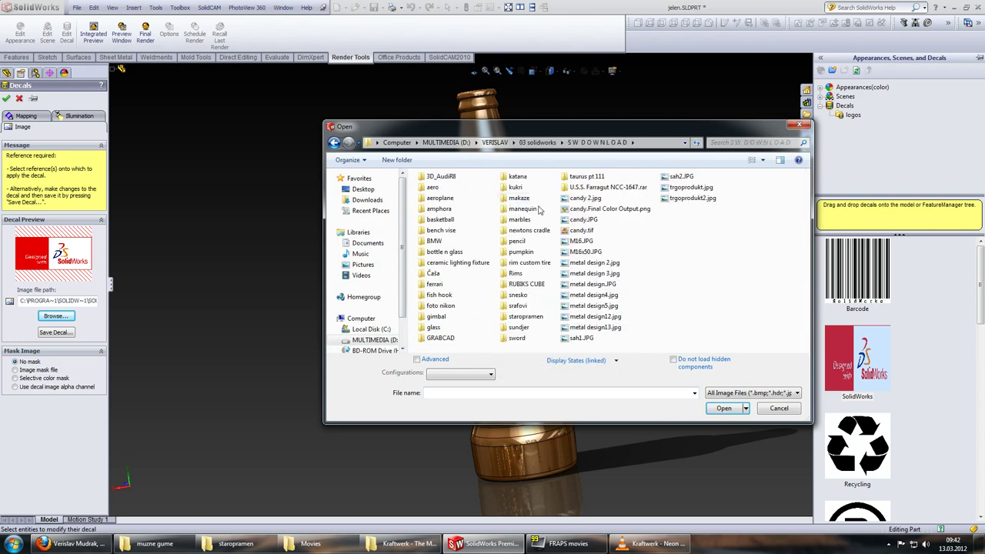
double_click(528, 316)
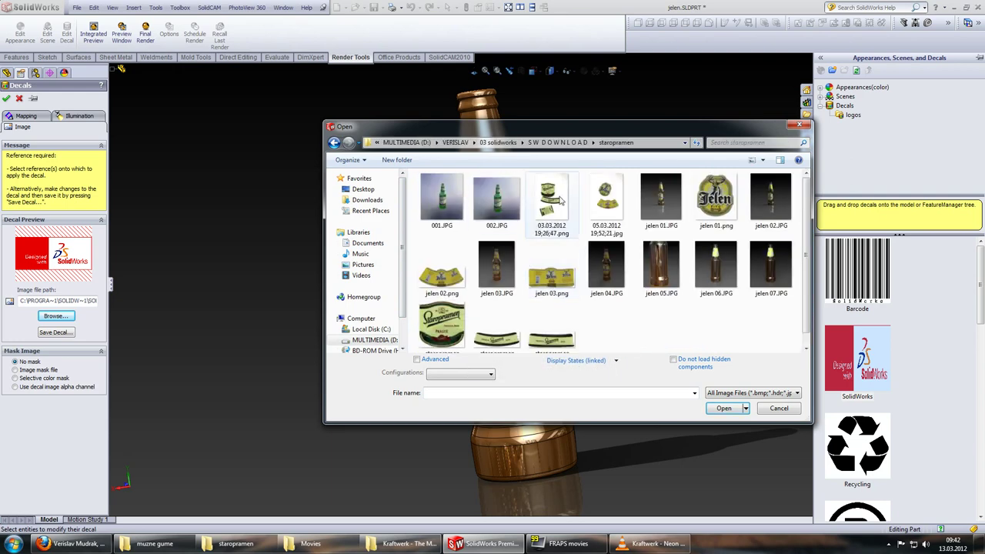
click(552, 275)
Step: Load the jelen 03.png image and place the decal on the bottle's neck
click(726, 409)
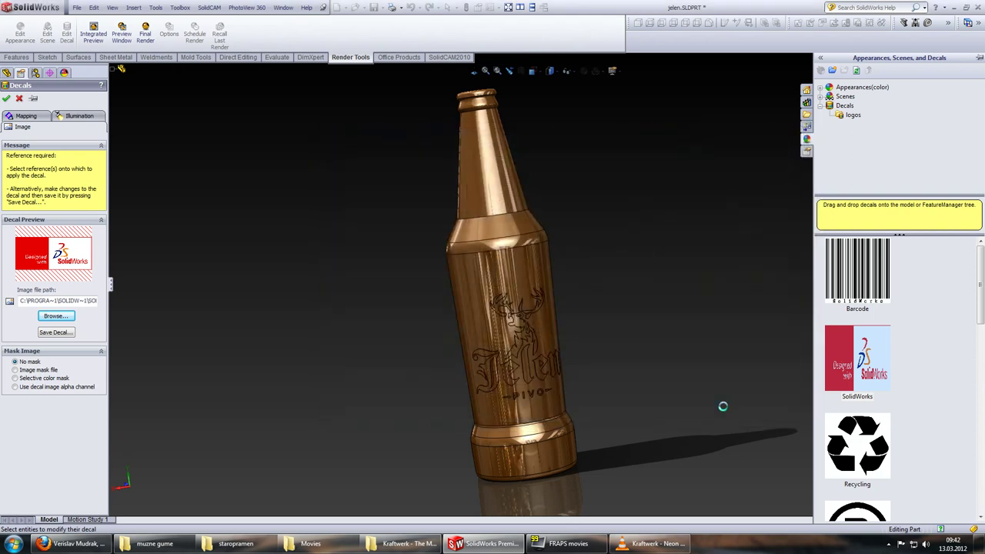
click(498, 175)
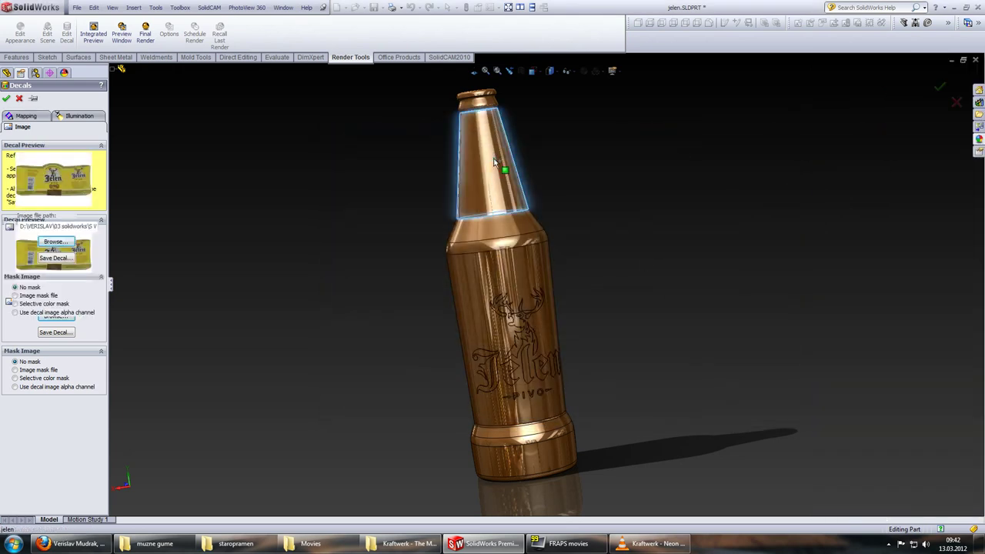
mouse_move(728, 277)
middle_down()
mouse_move(703, 220)
mouse_move(696, 254)
middle_up()
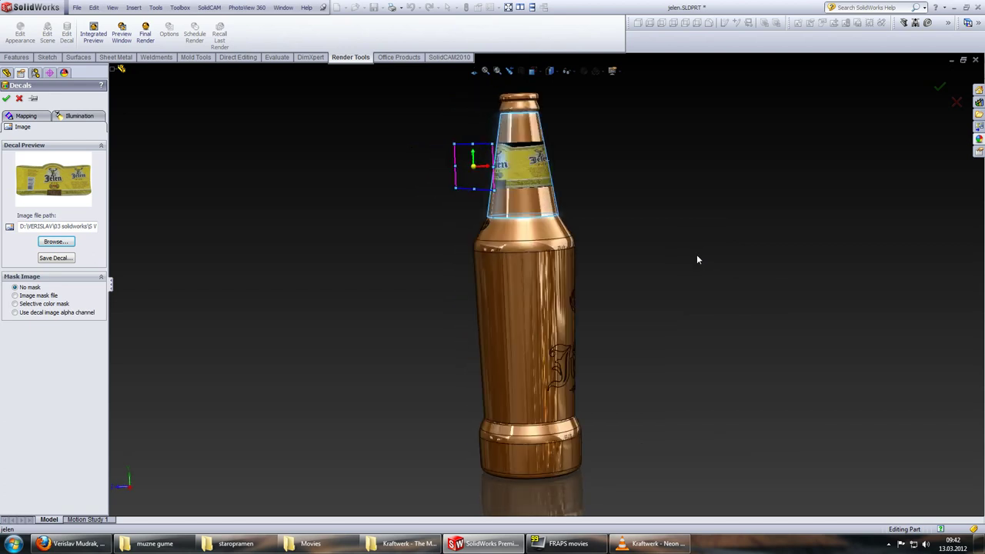
scroll(539, 103, down, 3)
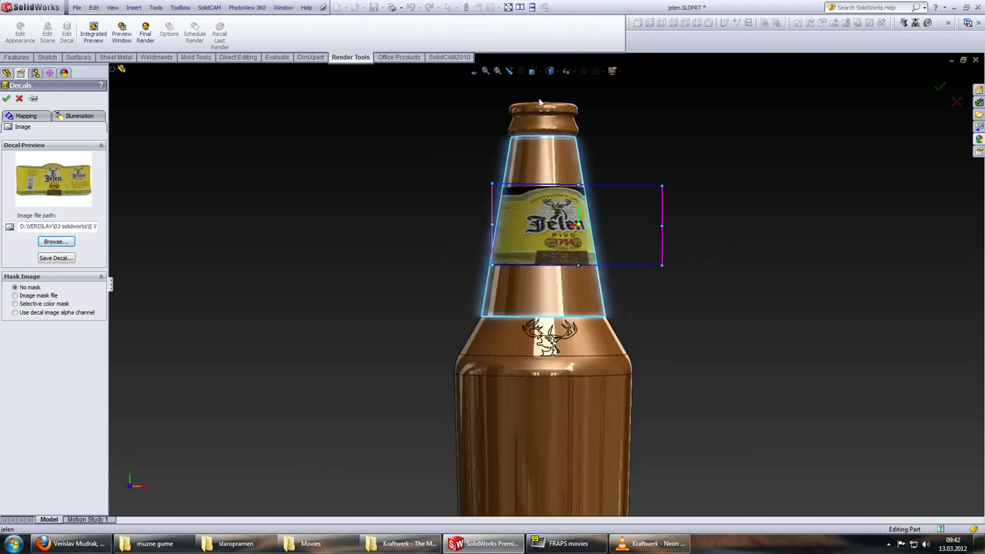
Step: Toggle perspective view on and off, then mask the decal with its image alpha channel
click(613, 70)
click(623, 94)
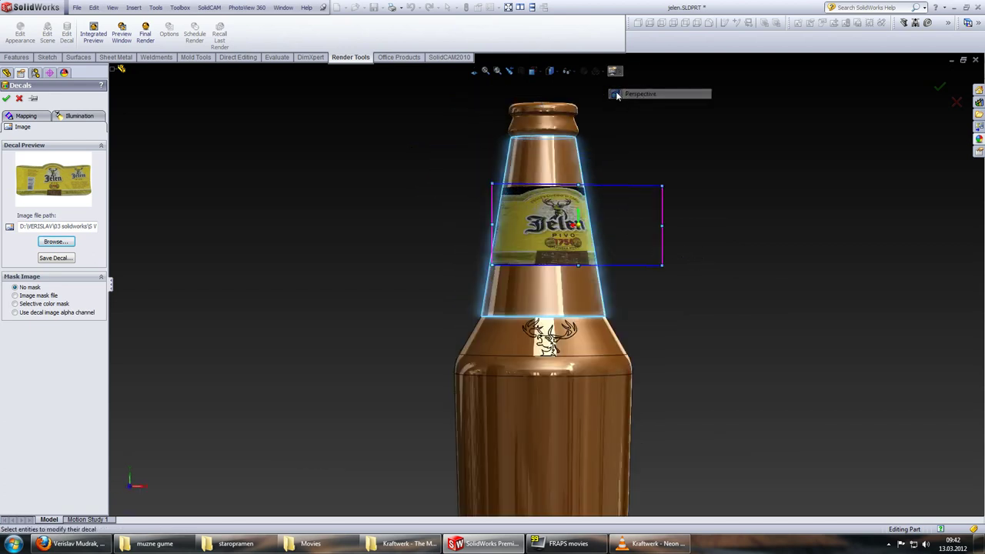
scroll(690, 254, up, 3)
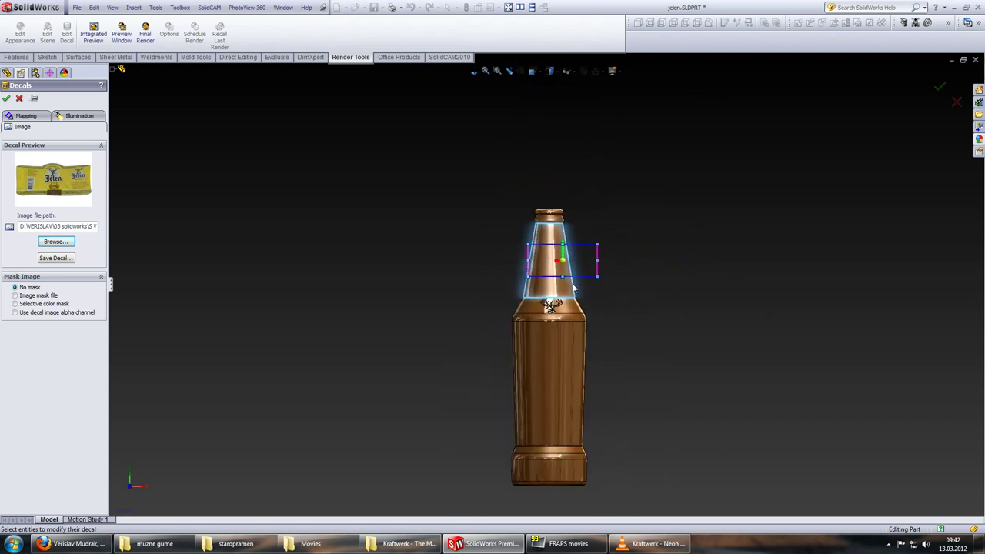
scroll(569, 283, down, 3)
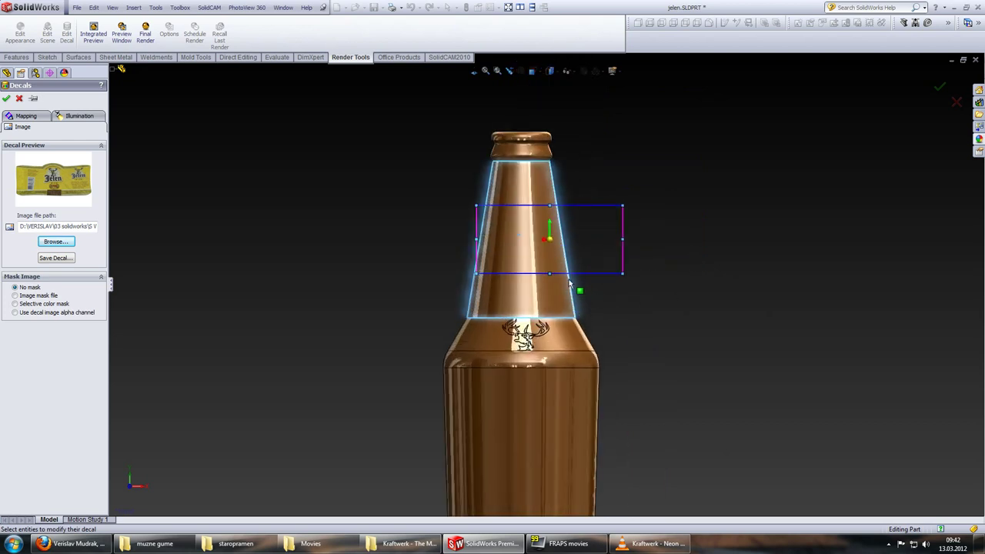
click(613, 70)
click(623, 94)
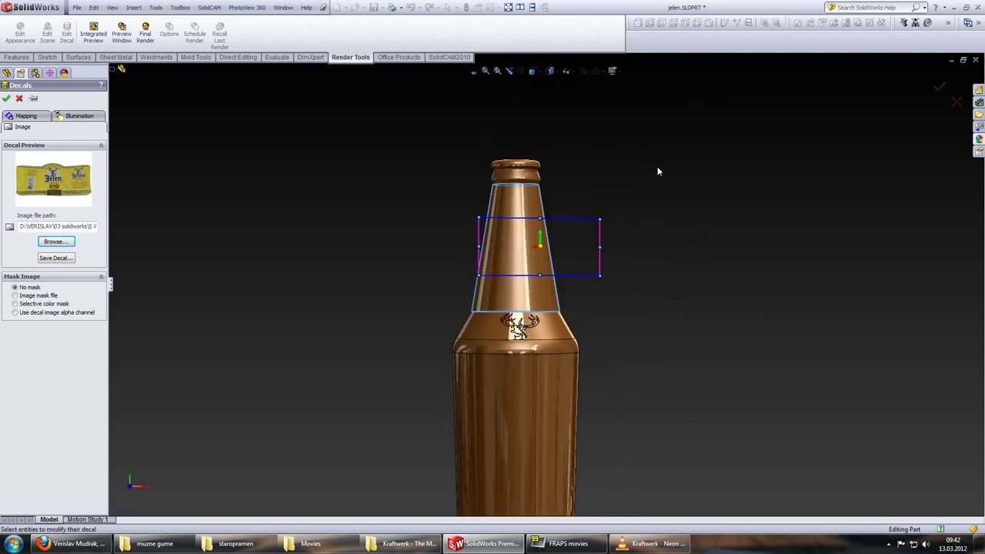
click(15, 313)
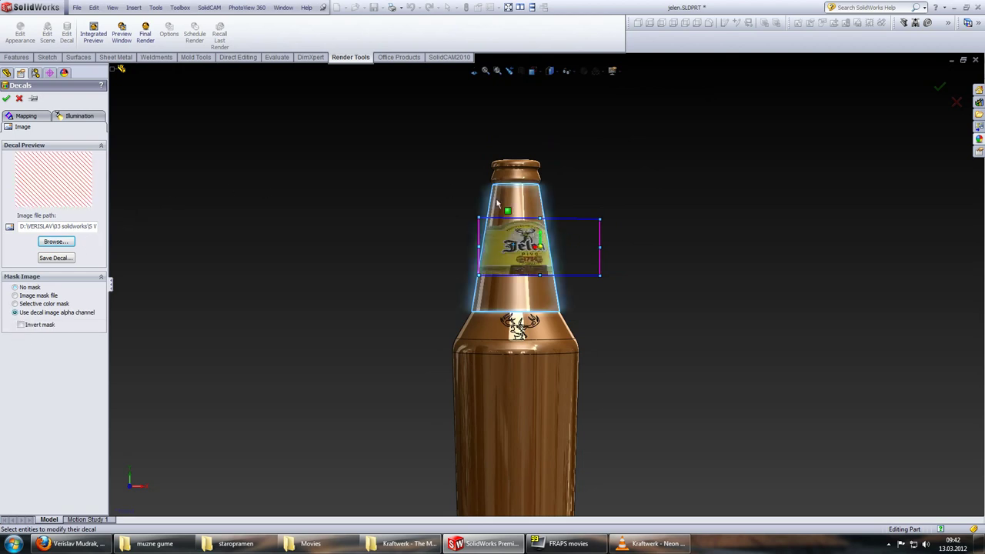
Step: Enlarge the neck label to about 127.99 × 55.84 mm and show its cylindrical mapping settings
scroll(504, 208, down, 2)
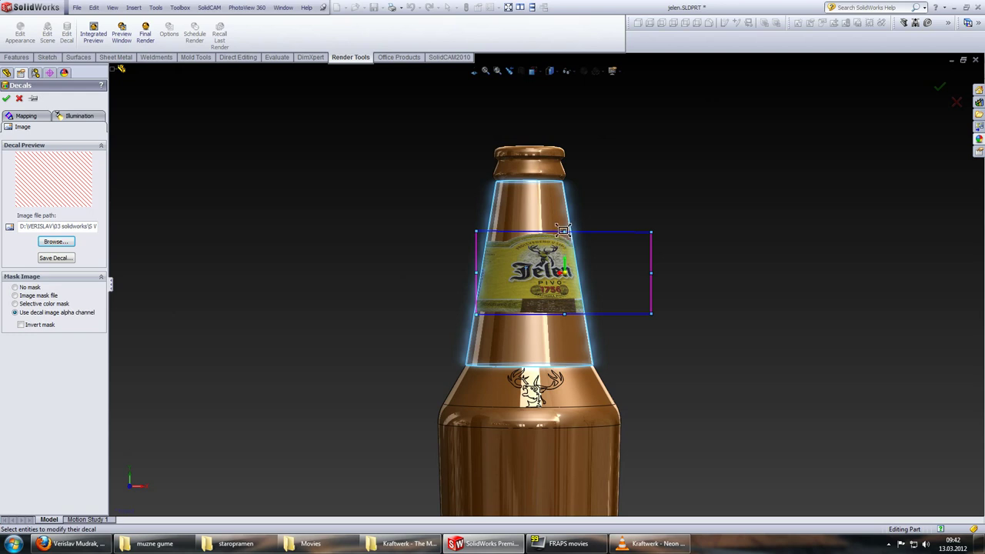
drag(564, 232, 563, 200)
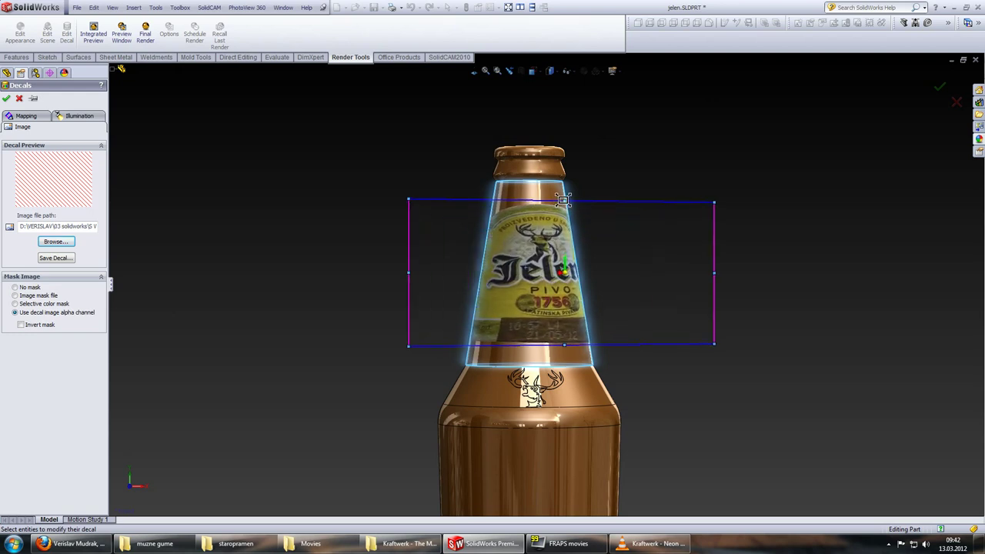
drag(563, 200, 563, 195)
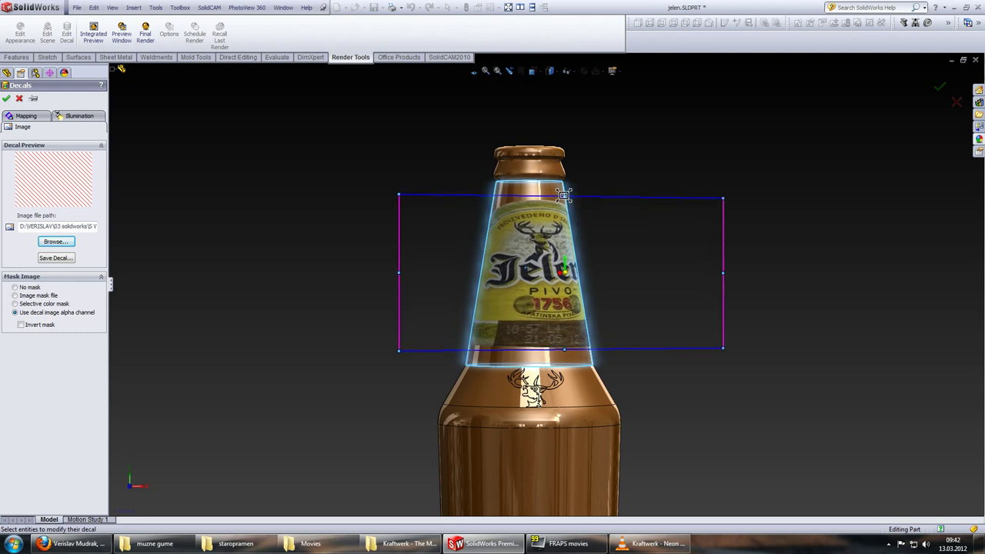
click(25, 115)
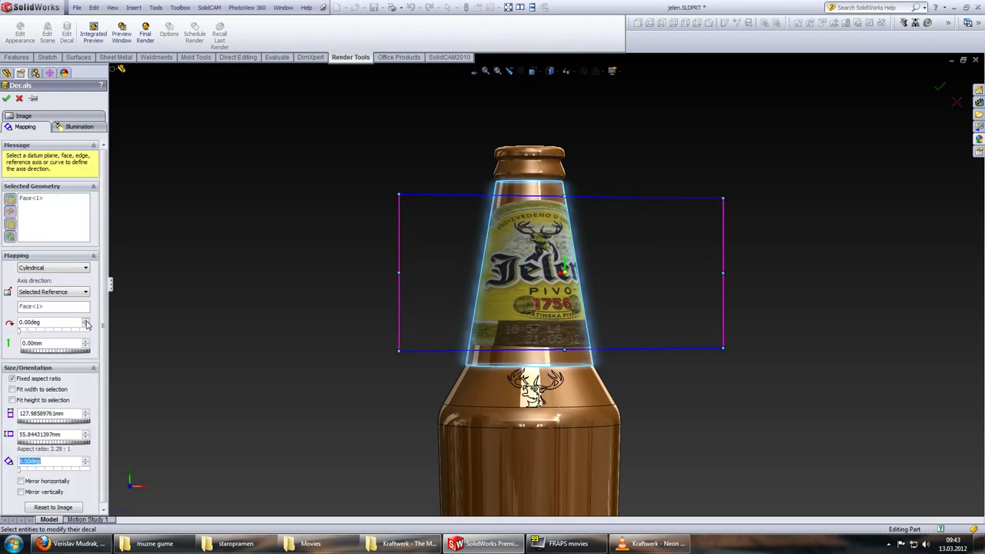
Step: Rotate the cylindrical neck label to 20° and inspect it from another side
click(86, 322)
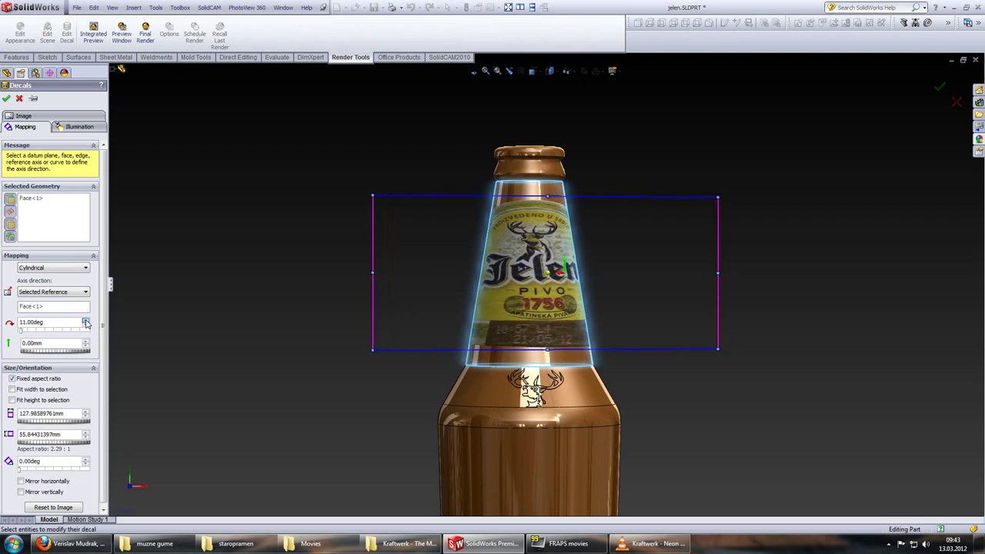
click(86, 322)
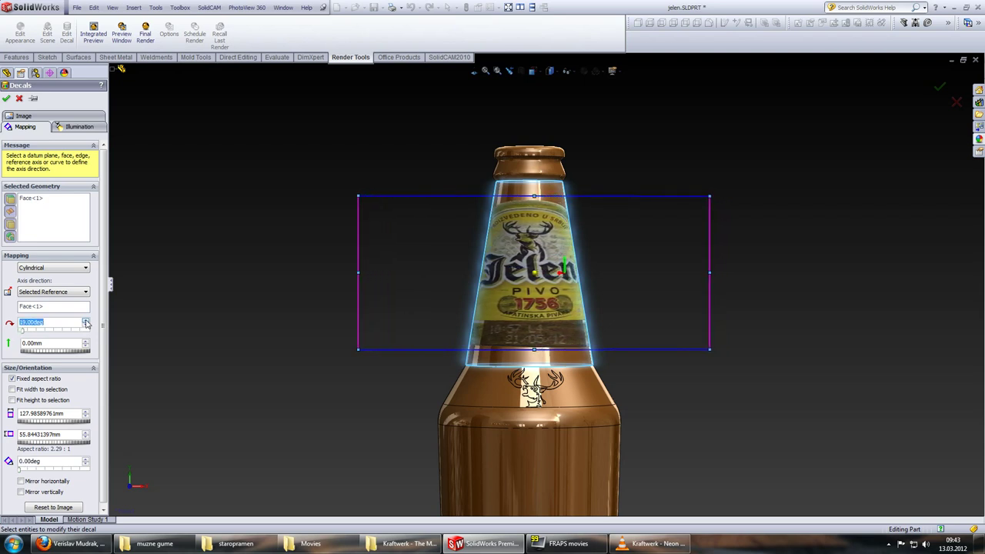
click(85, 322)
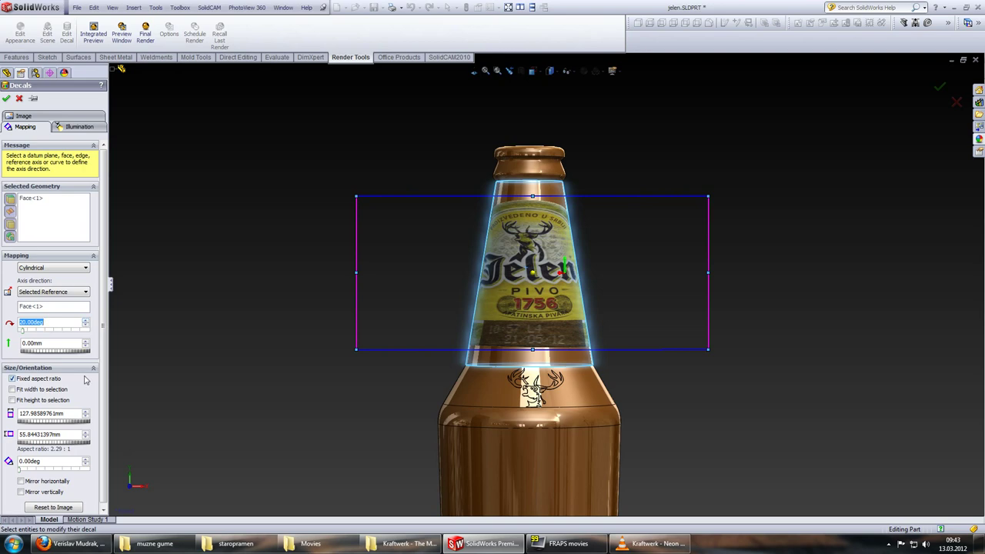
scroll(636, 308, up, 3)
scroll(608, 296, up, 1)
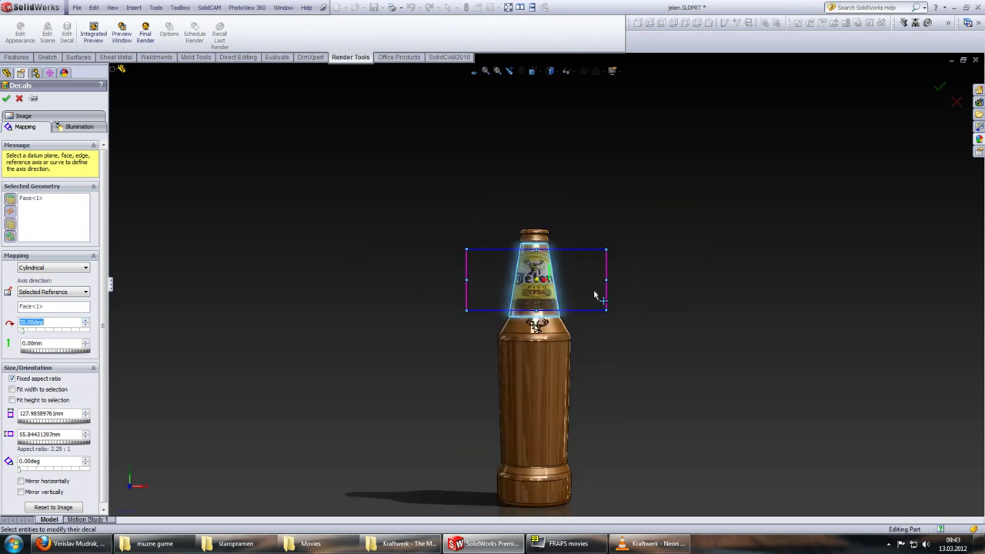
scroll(487, 286, down, 4)
scroll(413, 292, down, 3)
scroll(541, 314, up, 2)
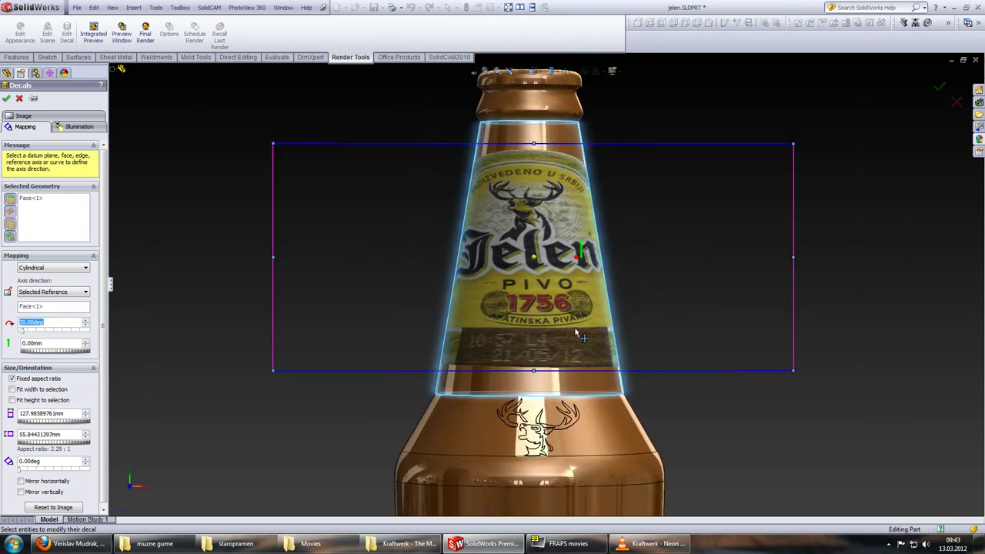
scroll(573, 327, up, 2)
scroll(577, 325, up, 2)
mouse_move(582, 323)
middle_down()
mouse_move(835, 328)
mouse_move(784, 337)
middle_up()
Step: Unlock the aspect ratio and stretch the neck decal to 61.58 mm tall (ratio 2.08:1)
click(11, 378)
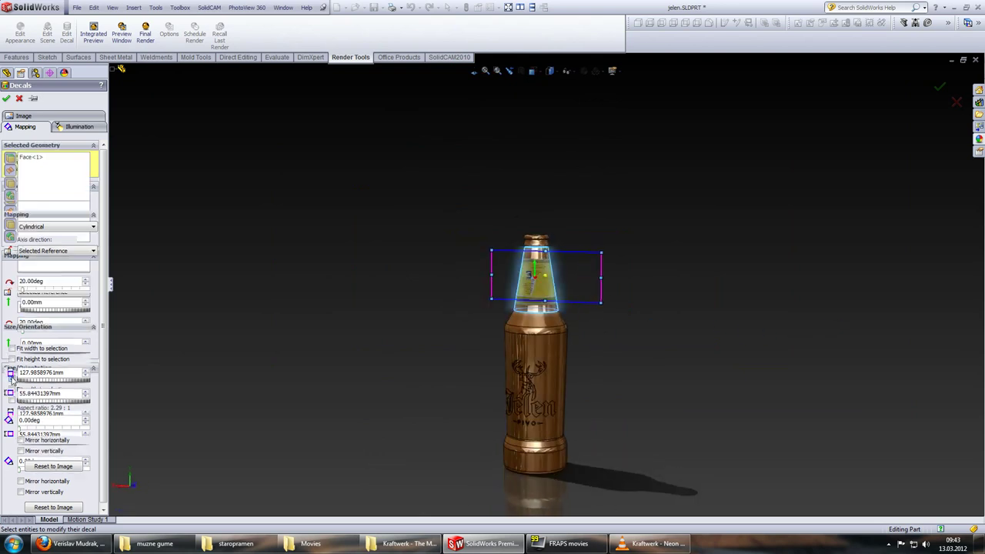
scroll(663, 295, down, 2)
scroll(676, 317, down, 2)
middle_drag(675, 317, 505, 303)
scroll(481, 277, up, 2)
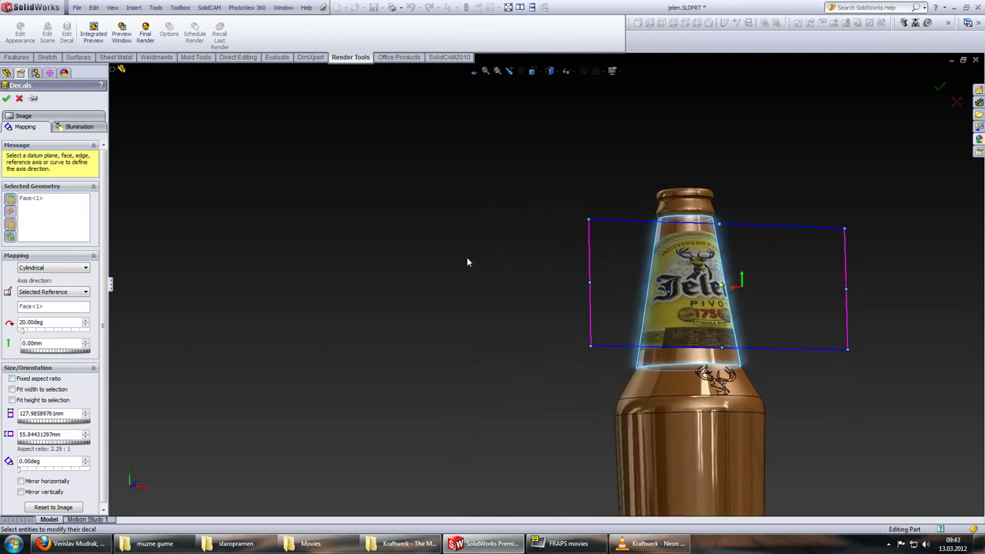
scroll(466, 261, up, 2)
scroll(529, 103, down, 3)
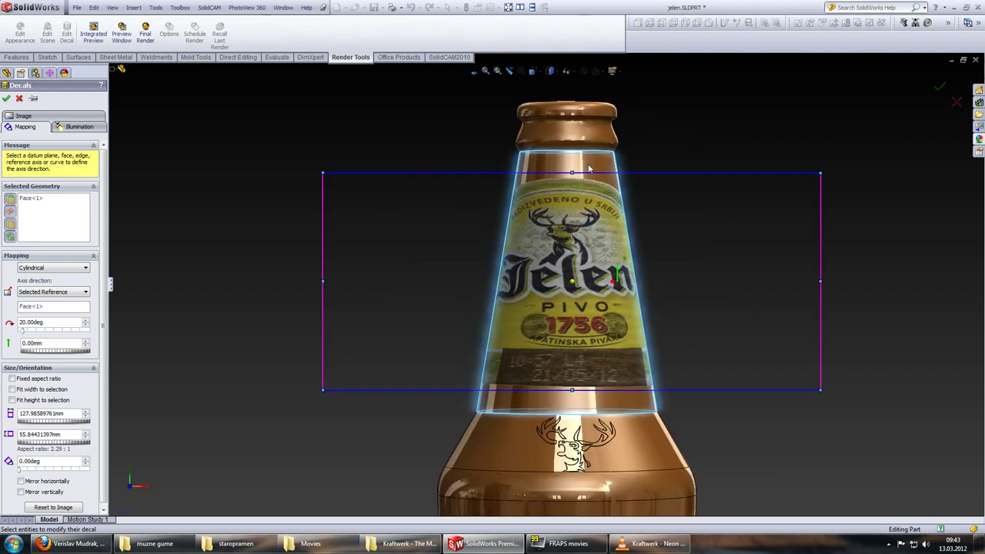
drag(570, 171, 571, 161)
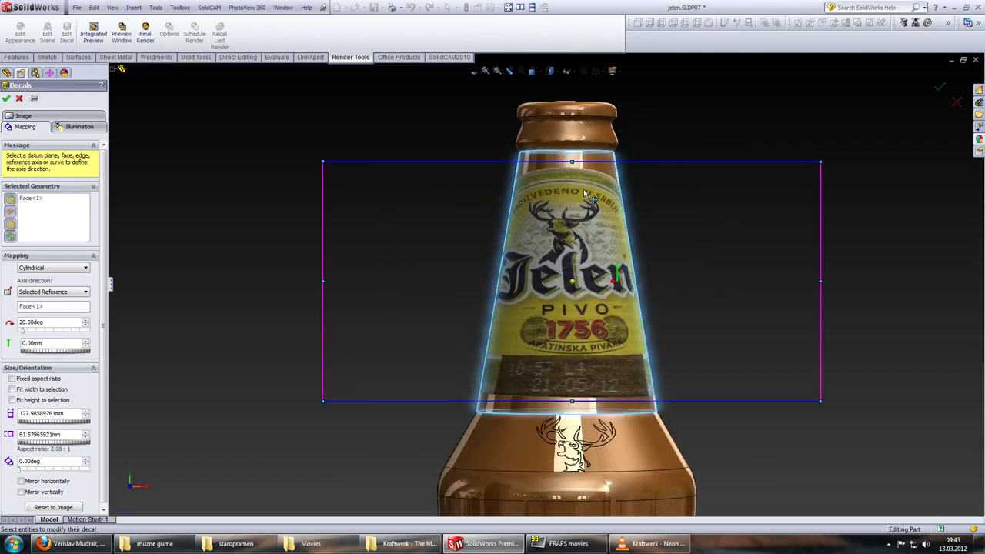
scroll(660, 305, up, 2)
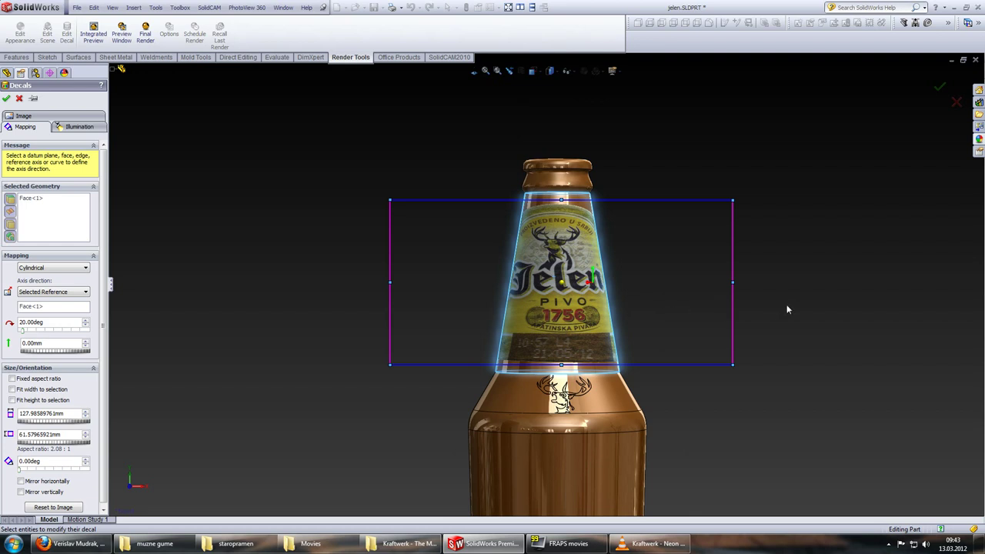
right_drag(788, 300, 779, 286)
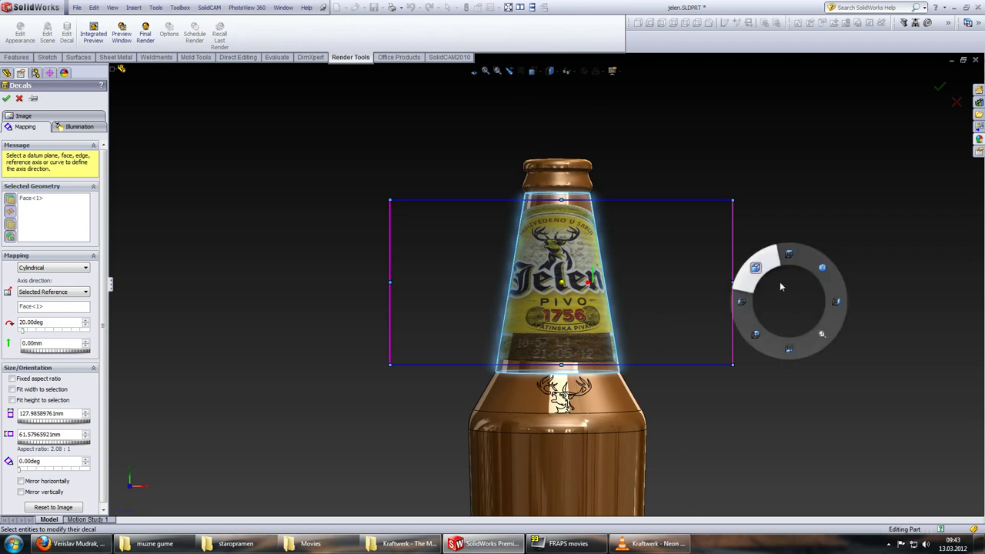
right_drag(780, 286, 752, 339)
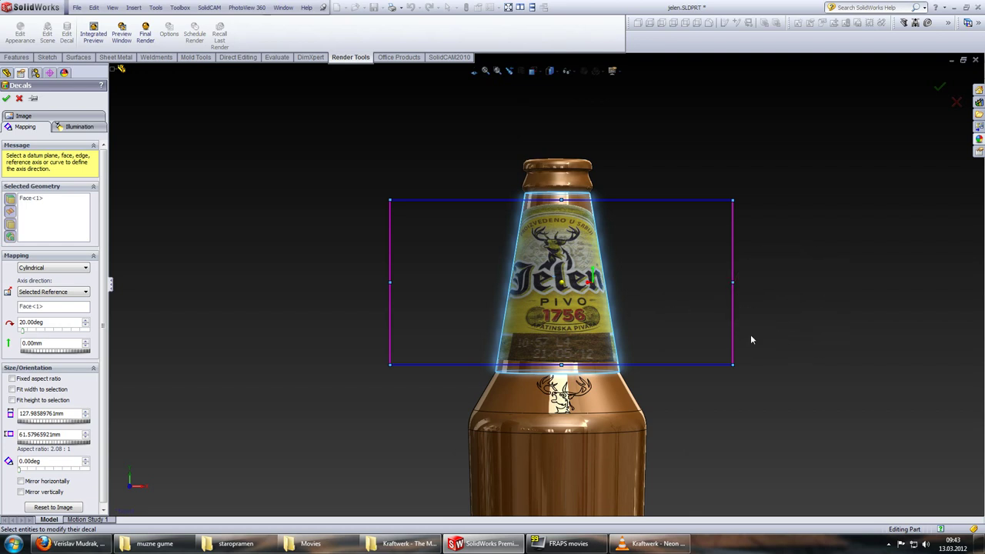
Step: Narrow the neck decal to 84.79 mm wide and apply it
scroll(548, 123, down, 3)
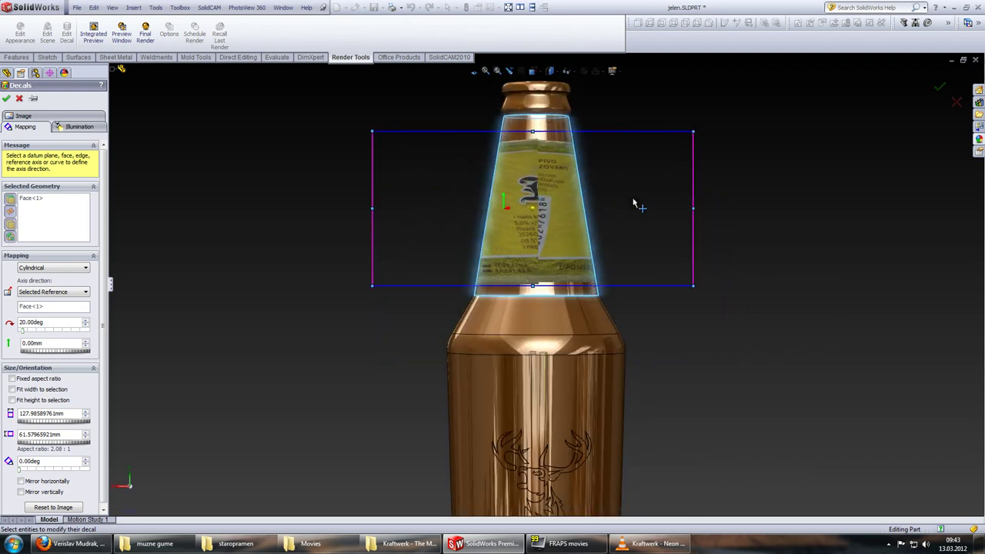
drag(692, 206, 650, 209)
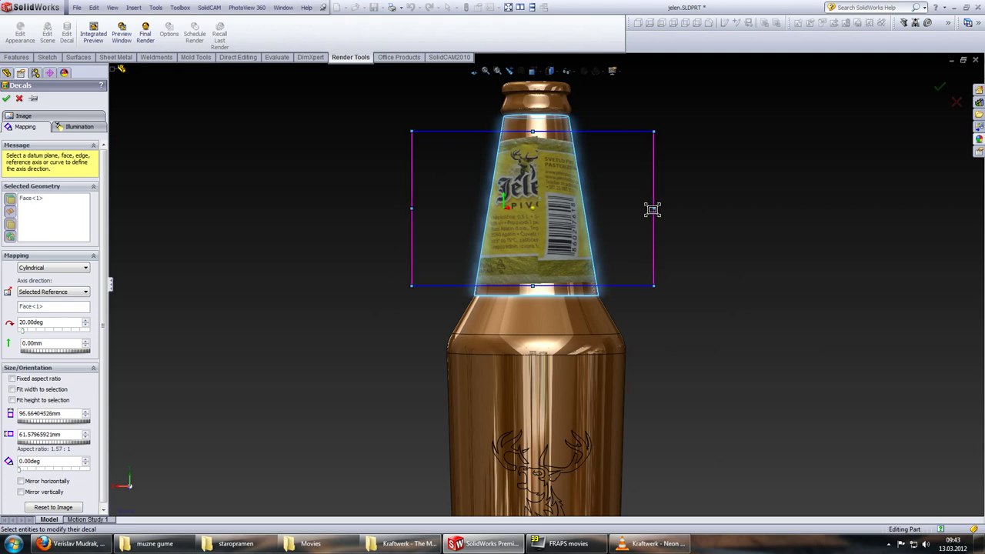
drag(650, 209, 639, 210)
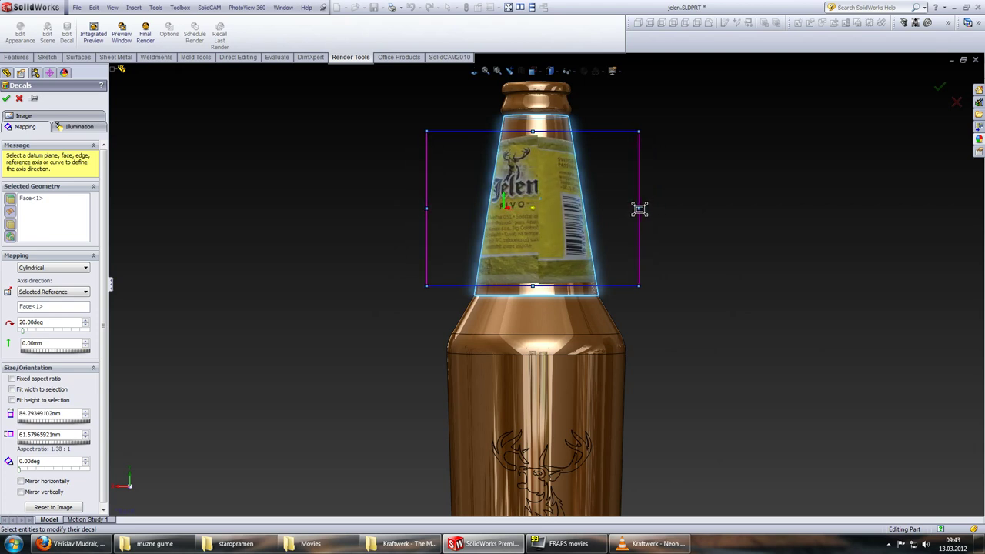
mouse_move(754, 274)
middle_down()
mouse_move(741, 267)
mouse_move(602, 299)
mouse_move(589, 292)
mouse_move(576, 323)
middle_up()
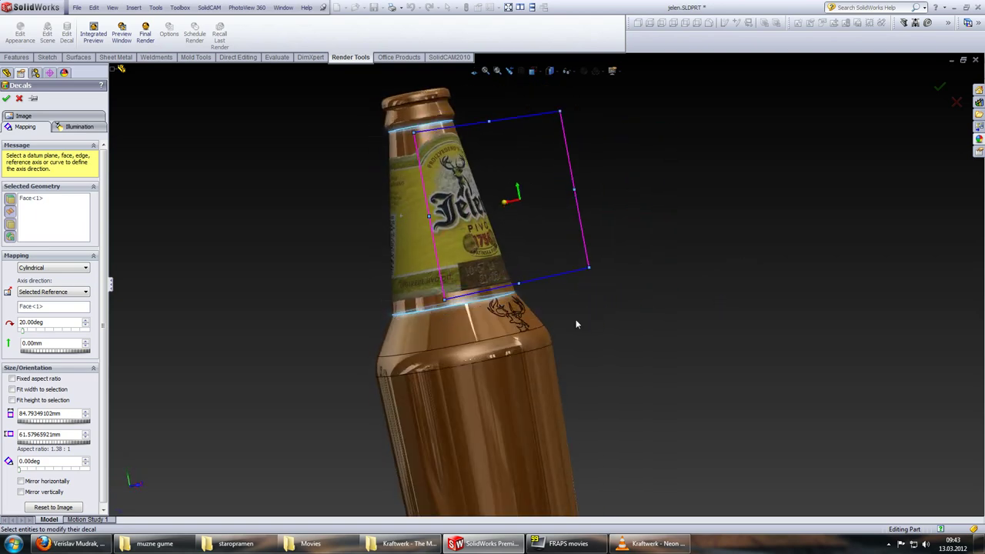
click(7, 99)
Step: View the whole upright bottle and bring up the decal library
scroll(630, 249, up, 5)
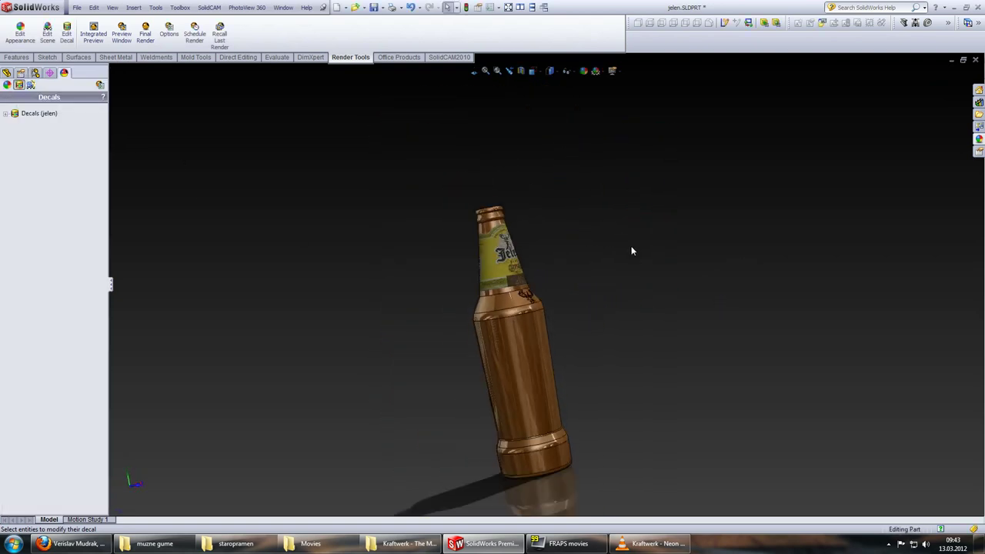
mouse_move(630, 248)
middle_down()
mouse_move(589, 376)
mouse_move(608, 341)
mouse_move(721, 303)
mouse_move(494, 305)
mouse_move(592, 308)
middle_up()
scroll(547, 286, down, 3)
scroll(591, 308, up, 2)
scroll(631, 292, up, 3)
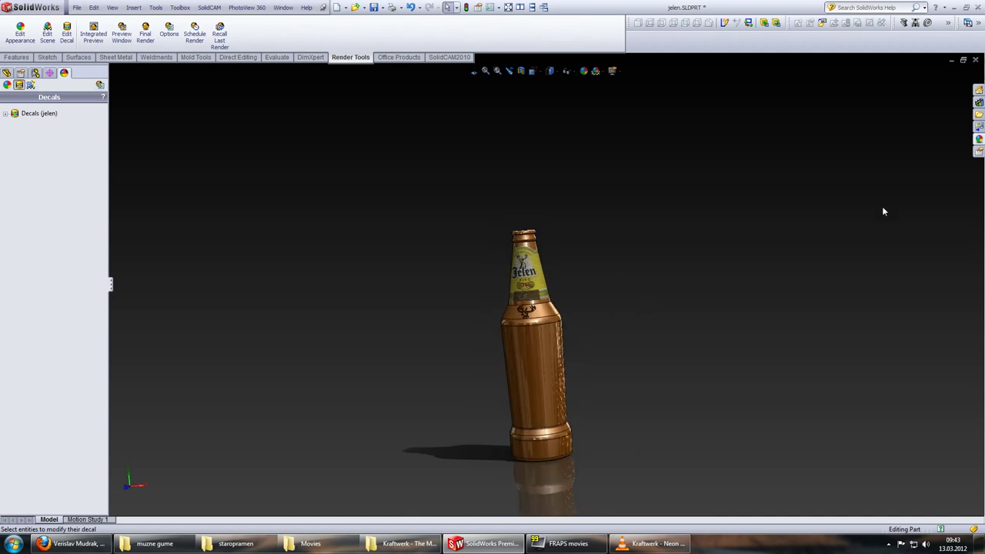
click(979, 139)
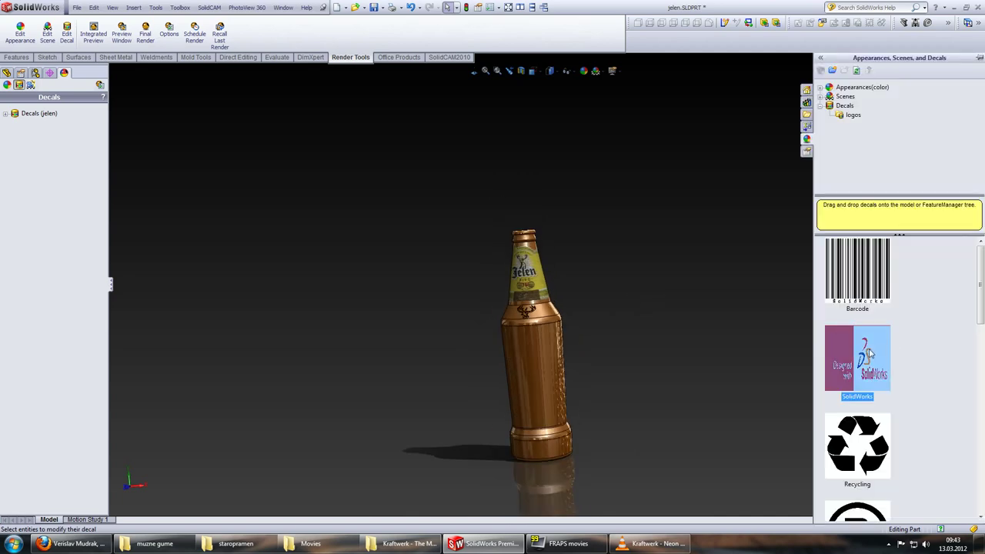
Step: Start a second decal using jelen 01.png from the staropramen folder as its image
drag(858, 358, 66, 245)
click(55, 316)
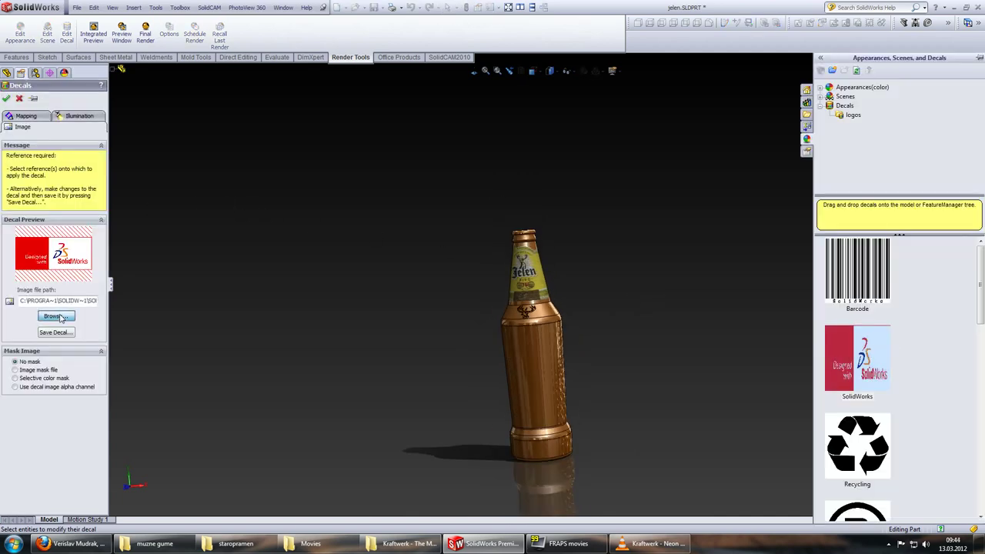
click(375, 340)
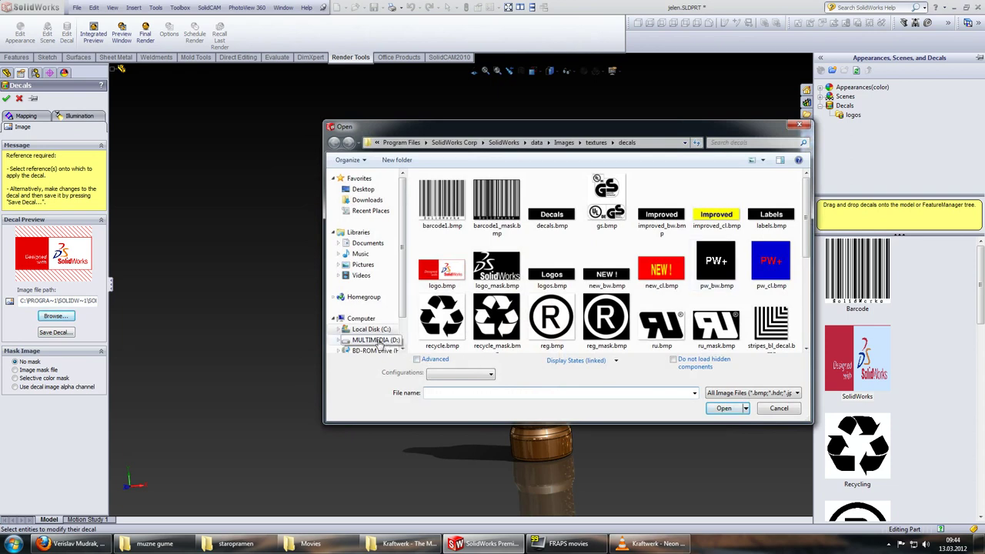
double_click(590, 169)
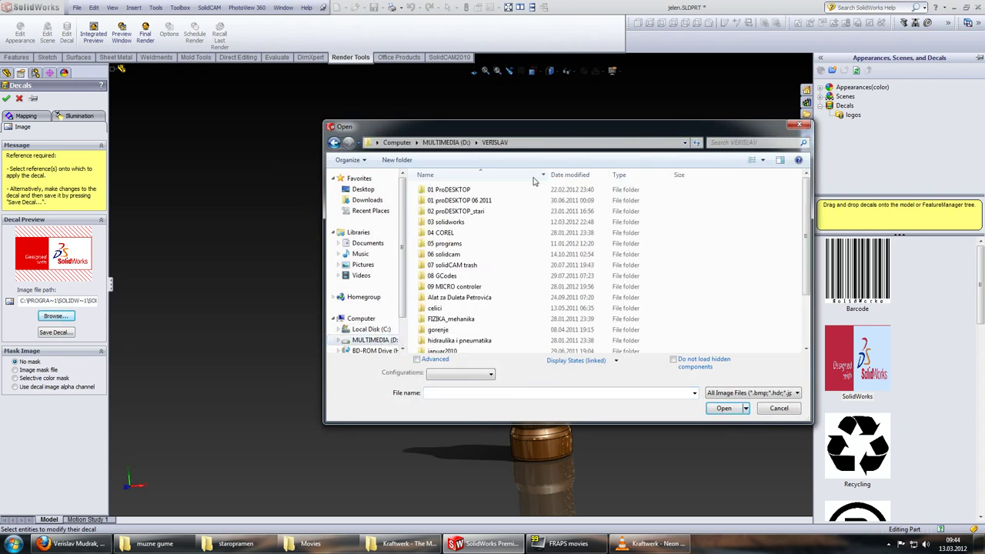
double_click(446, 222)
scroll(457, 310, down, 3)
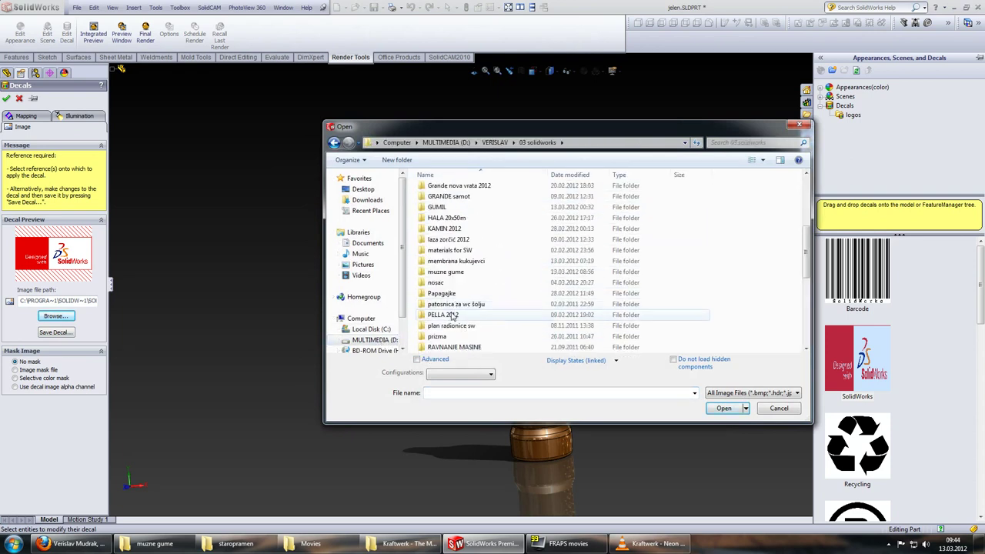
scroll(457, 311, down, 3)
double_click(459, 272)
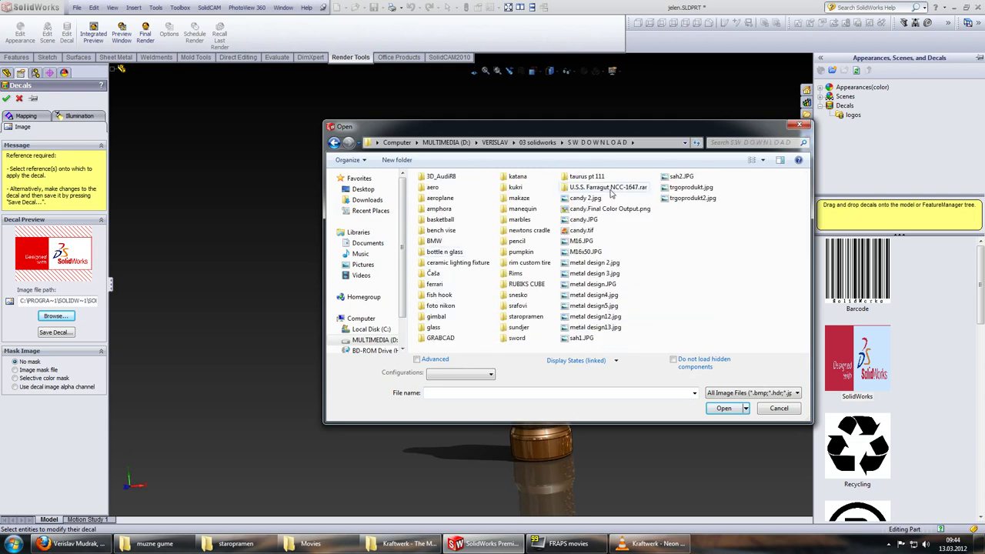
double_click(526, 316)
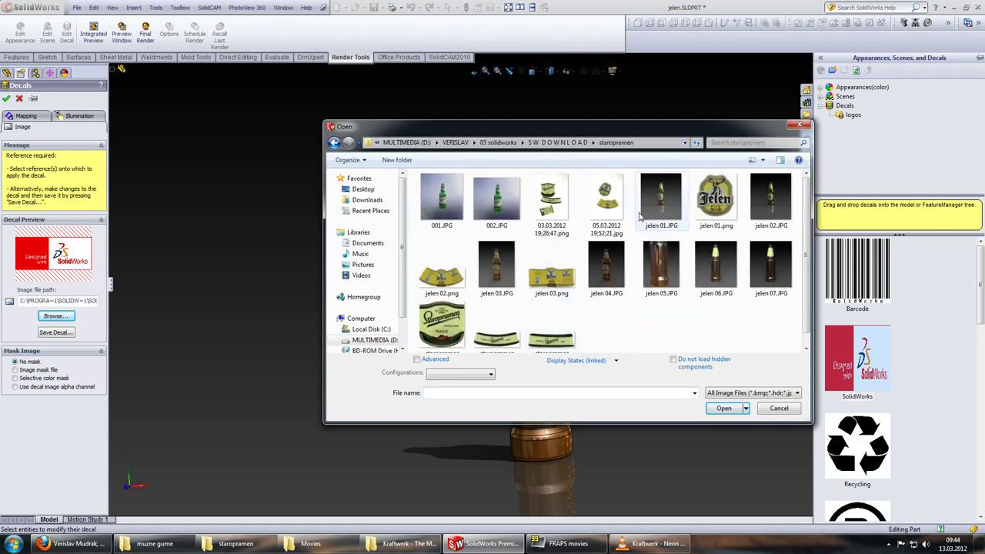
click(719, 196)
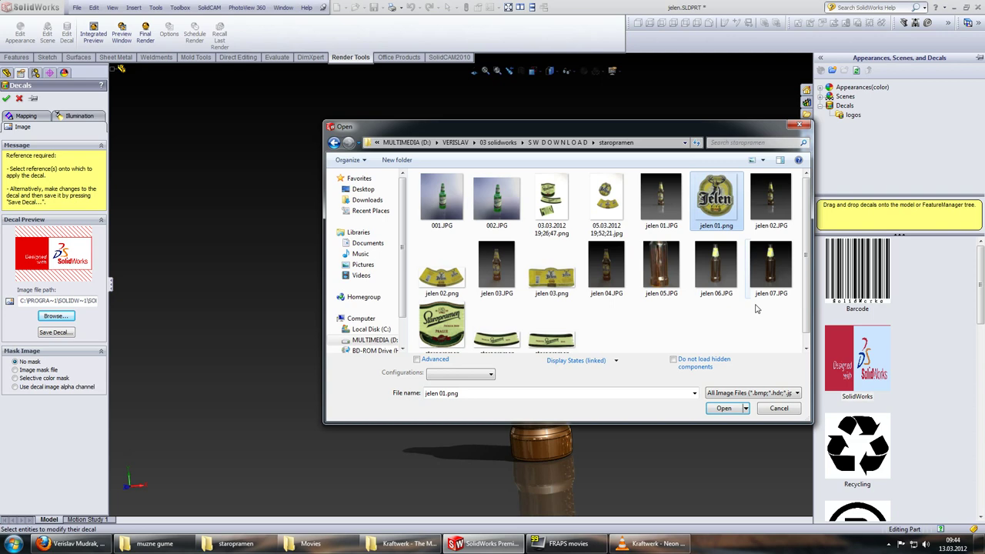
click(723, 408)
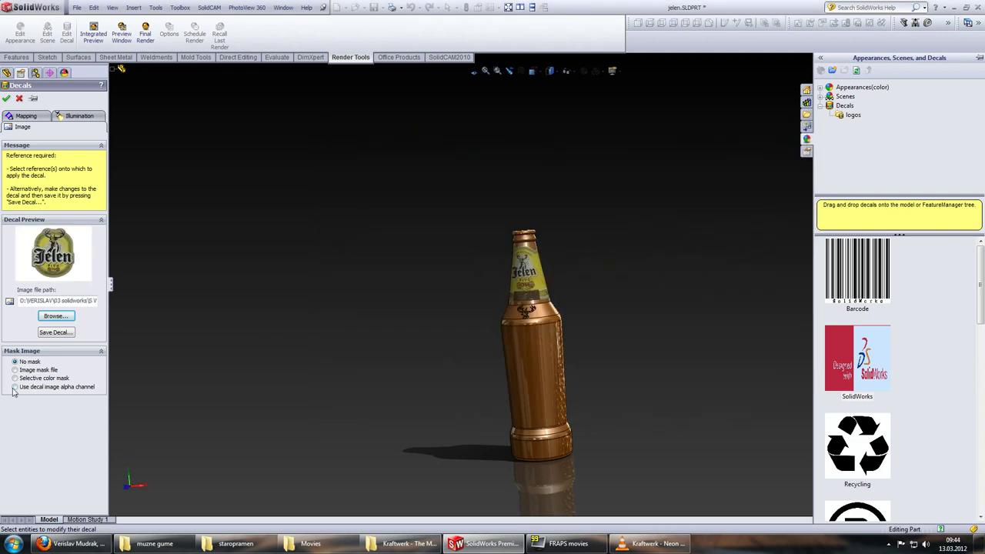
Step: Mask the decal by its alpha channel and fit it to the bottle body, about 93.10 × 104.32 mm
click(15, 386)
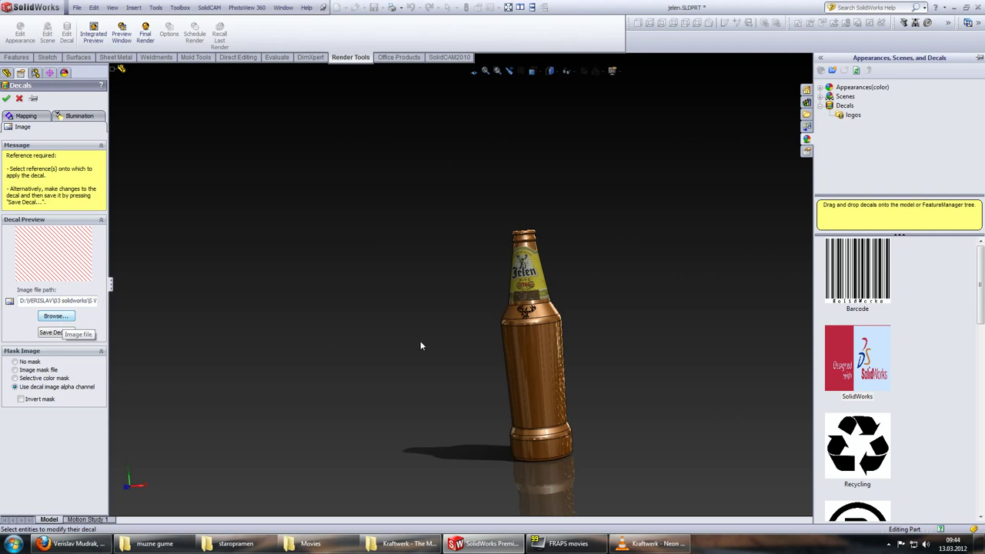
click(547, 369)
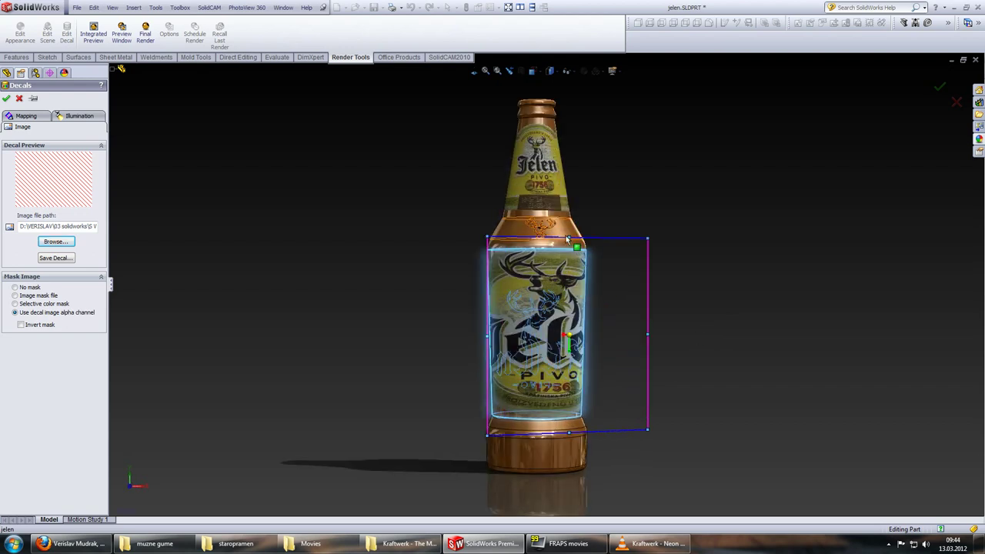
drag(567, 241, 570, 257)
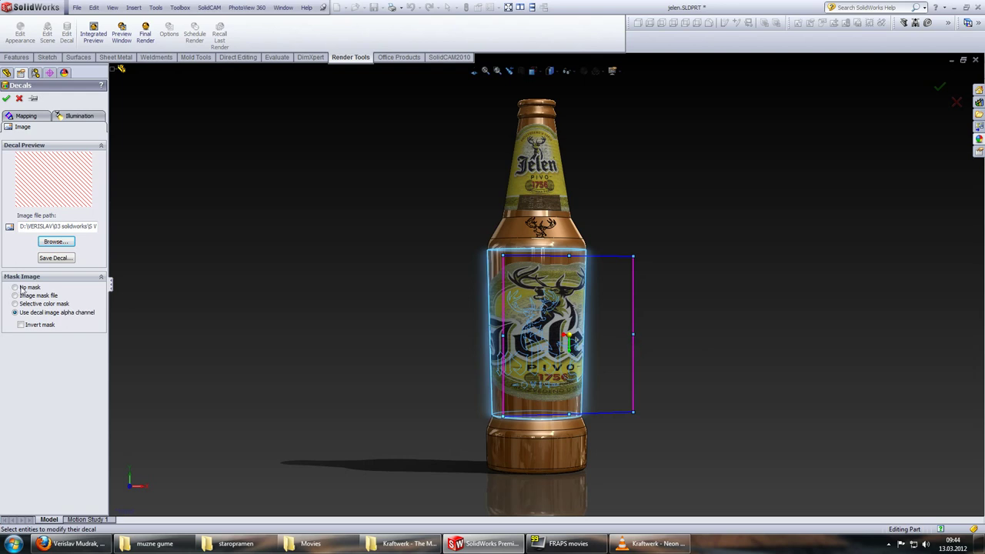
click(26, 116)
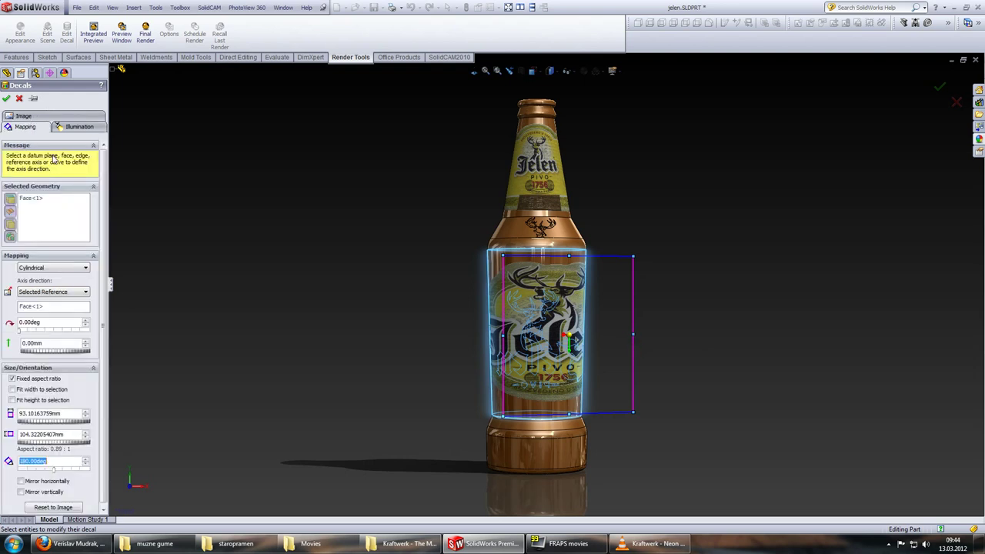
Step: Unlock the body decal's aspect ratio, narrow it, and rotate it to about 338°
click(11, 379)
drag(631, 334, 607, 337)
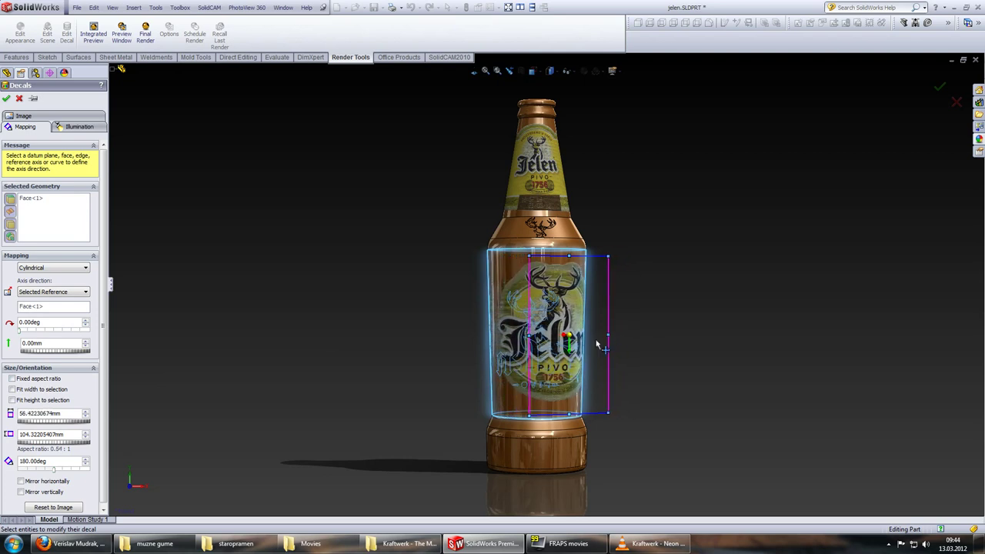
click(86, 322)
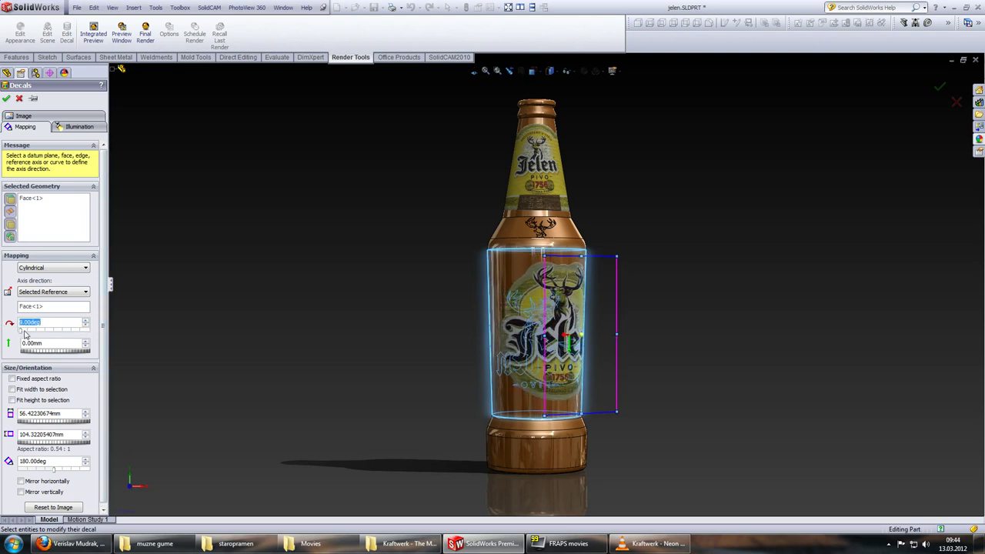
drag(21, 331, 85, 335)
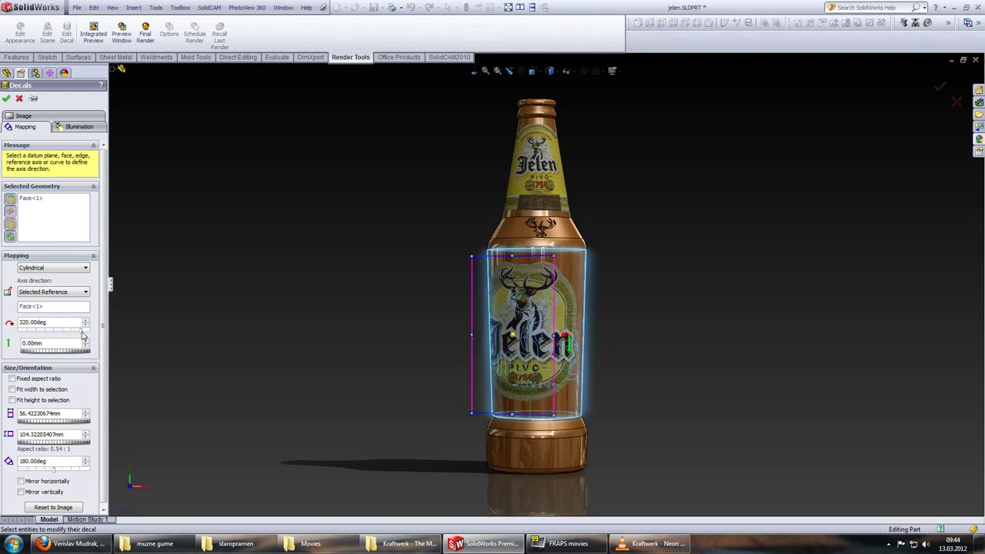
click(85, 322)
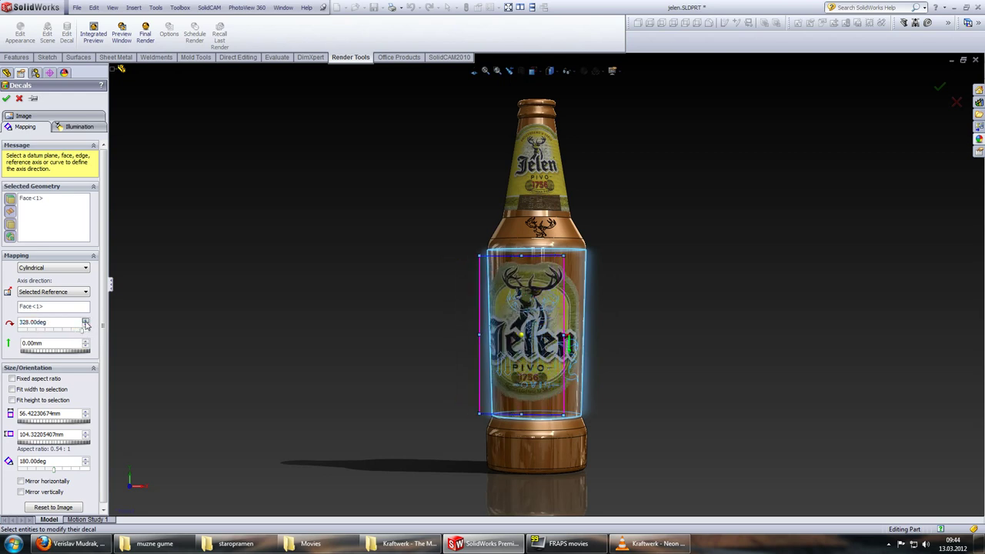
click(85, 322)
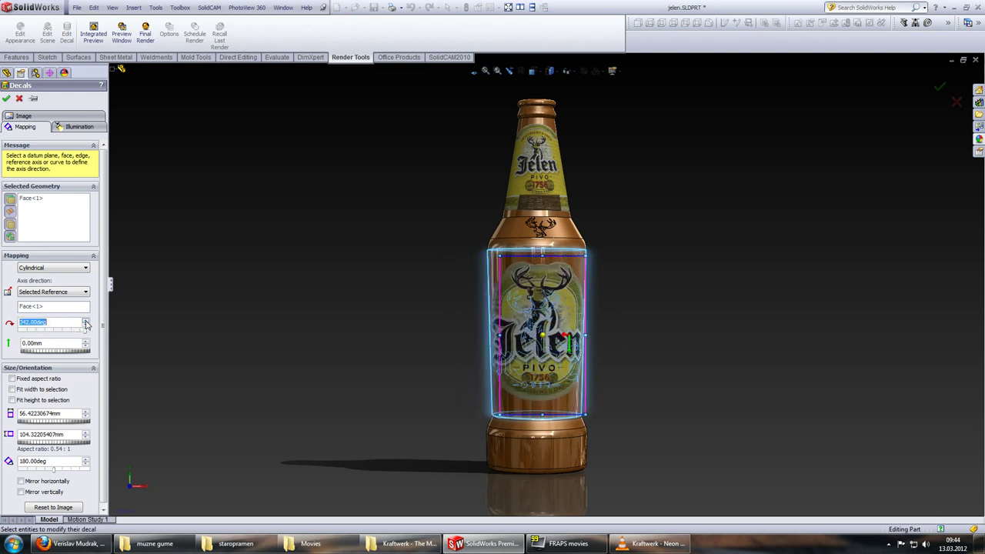
click(85, 326)
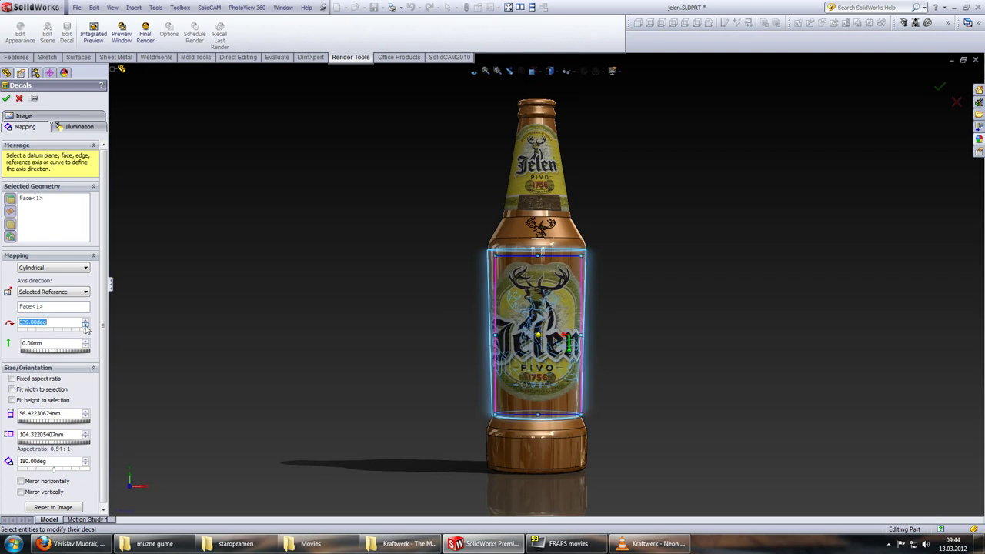
click(85, 327)
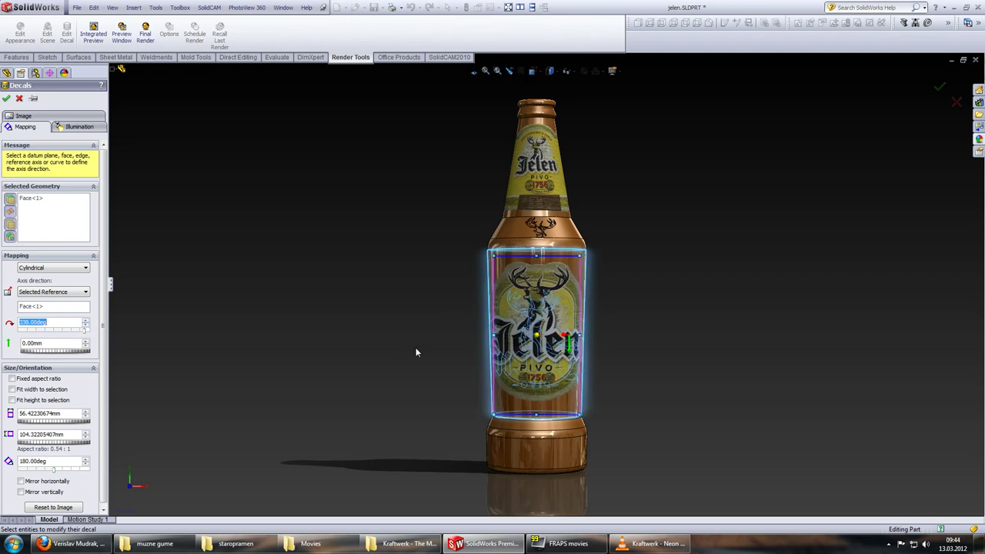
Step: Widen the body decal to about 62.7 mm and shift it slightly right and down
scroll(569, 303, down, 3)
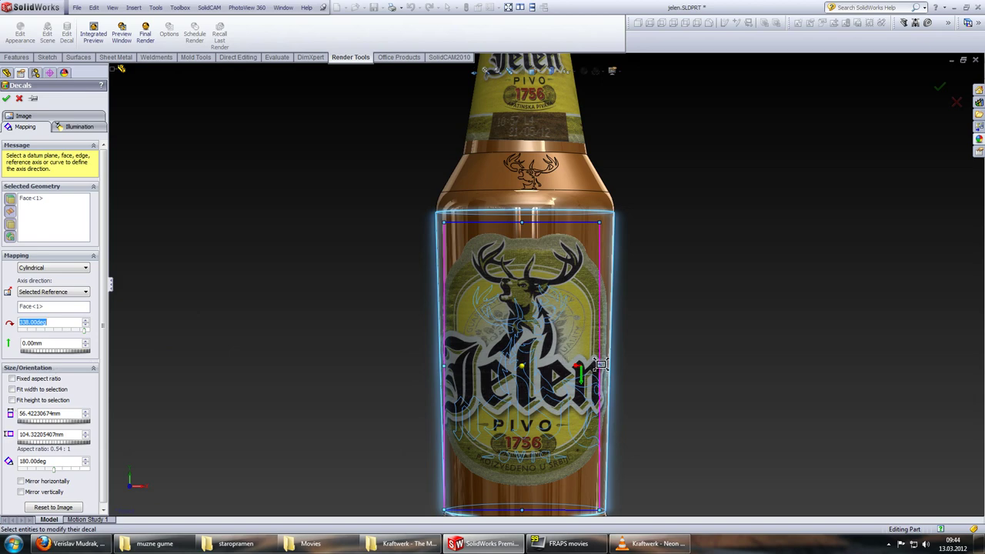
drag(600, 366, 608, 365)
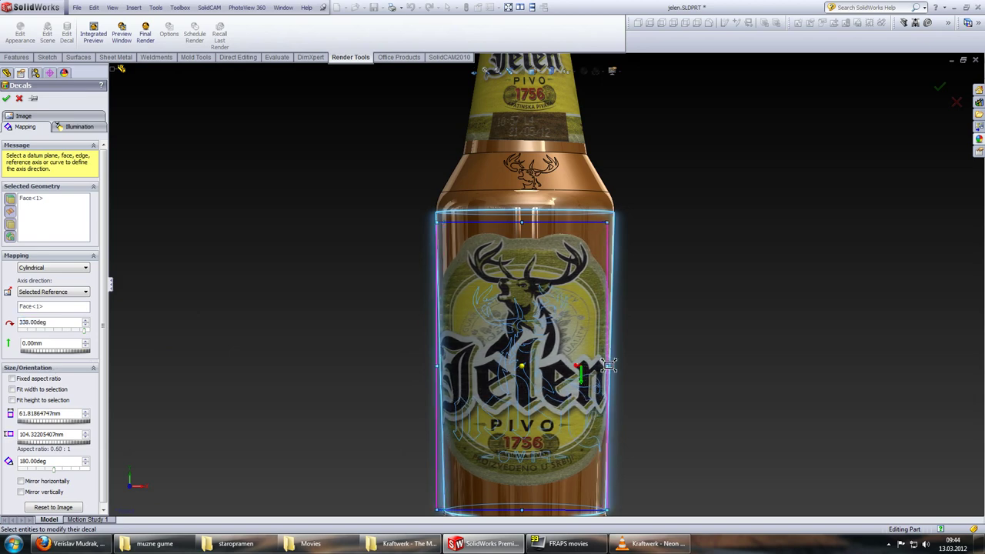
scroll(576, 305, up, 5)
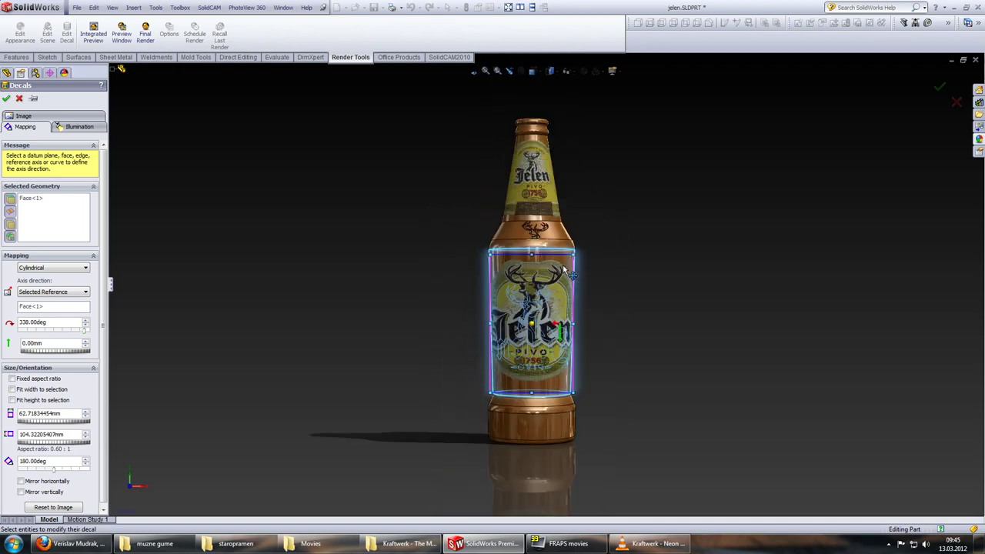
scroll(569, 337, down, 3)
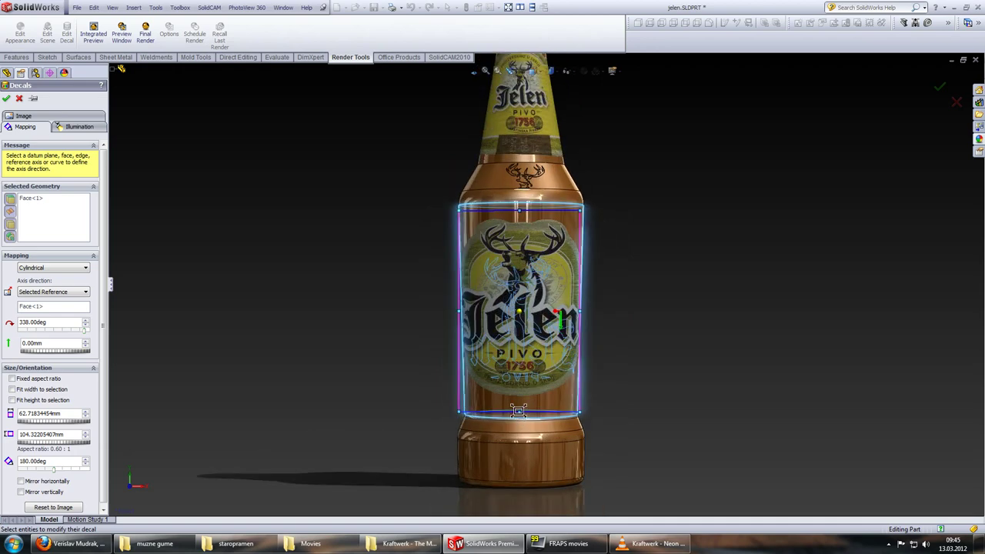
mouse_move(537, 358)
mouse_down()
mouse_move(541, 369)
mouse_move(530, 360)
mouse_up()
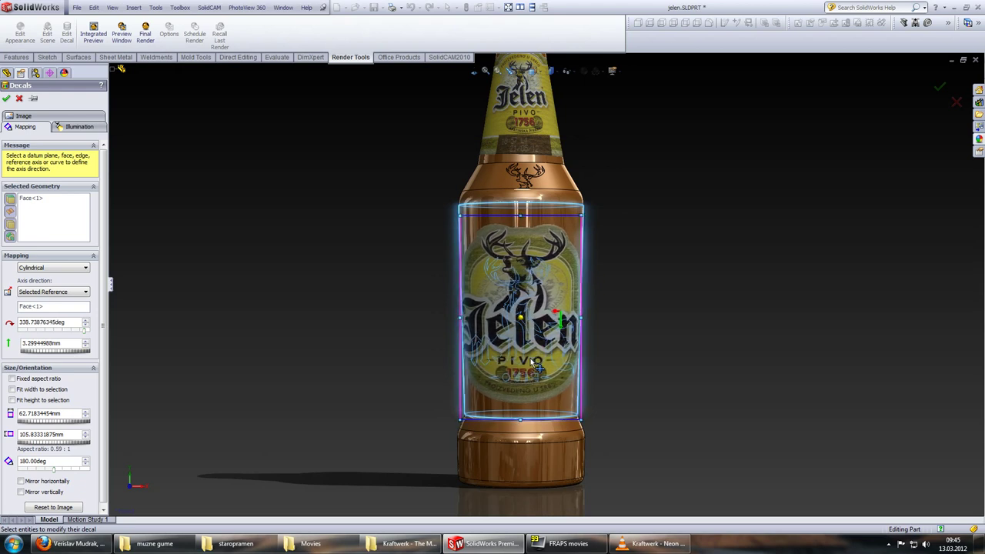
Step: Apply the Jelen body label decal, orbit to inspect it, and list the part's appearances
click(6, 99)
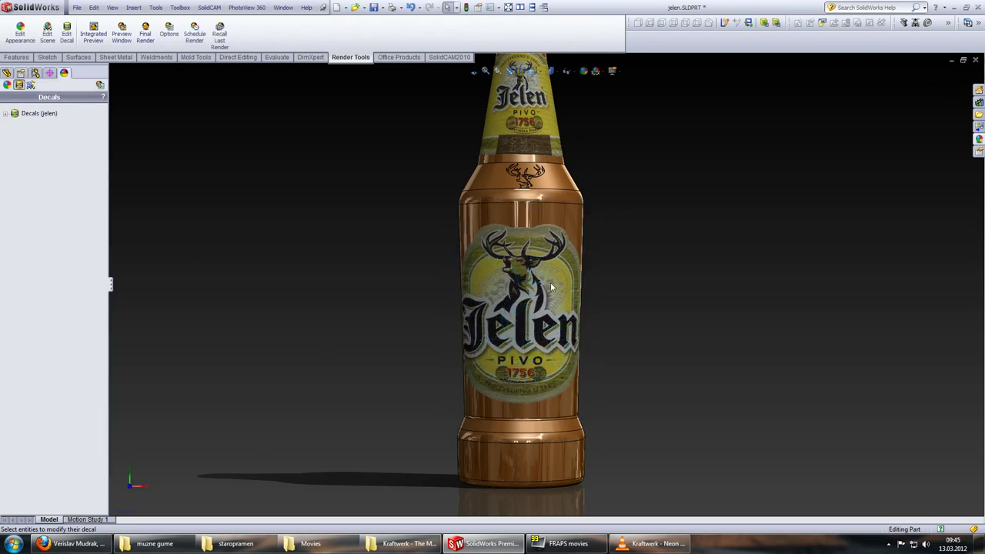
scroll(715, 290, up, 5)
mouse_move(651, 288)
middle_down()
mouse_move(420, 307)
mouse_move(571, 289)
middle_up()
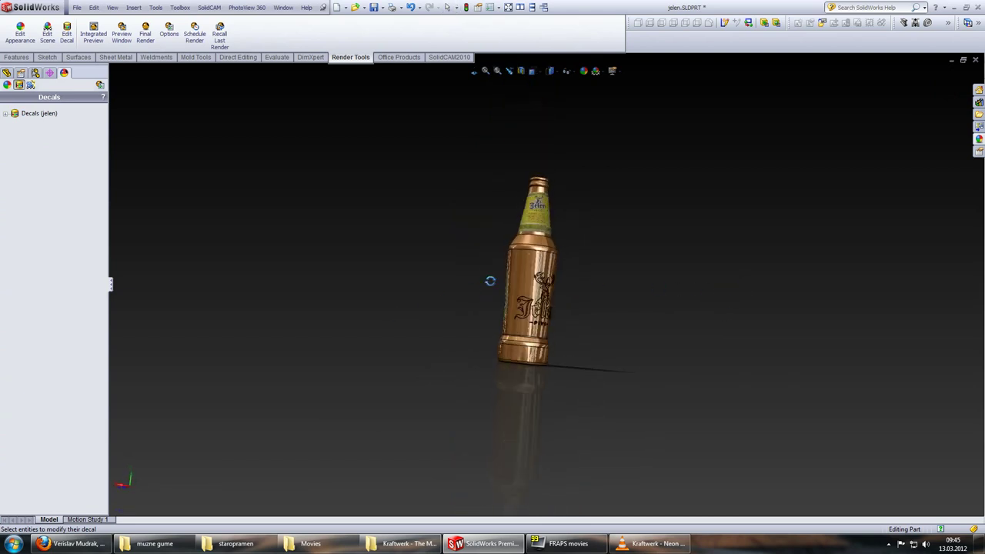
scroll(571, 290, down, 5)
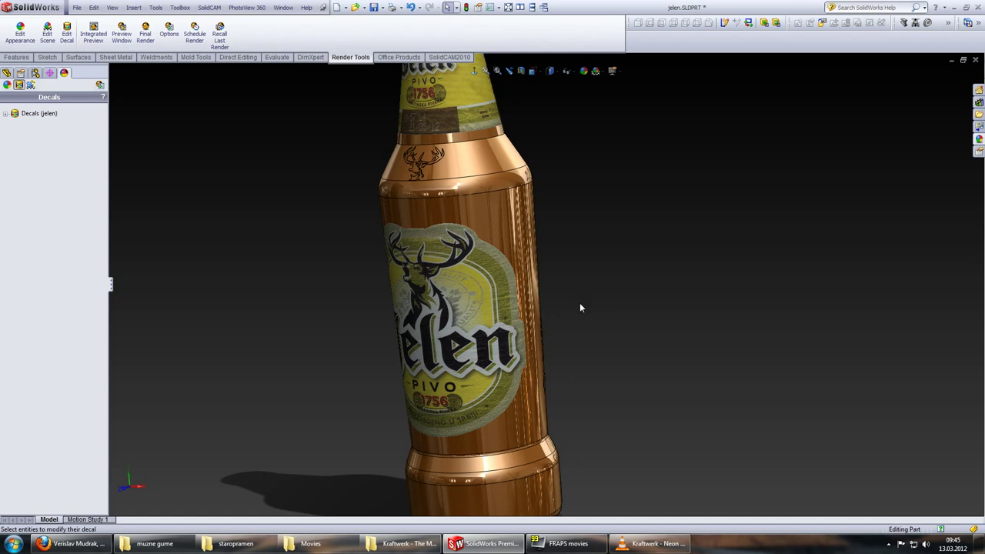
mouse_move(583, 306)
middle_down()
mouse_move(623, 221)
mouse_move(688, 158)
middle_up()
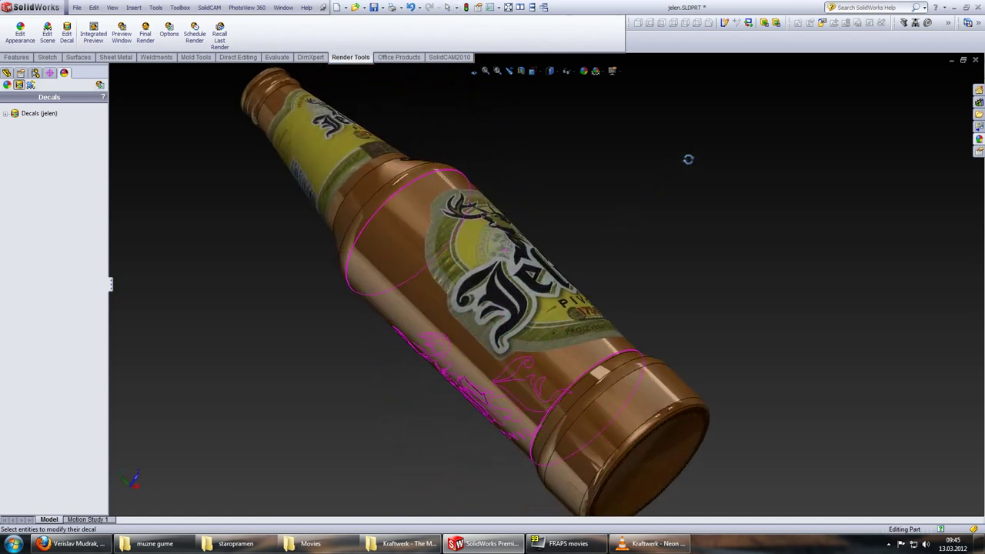
click(10, 86)
Step: Set the brown glass appearance's Illumination transparent amount to about 0.77 and view the see-through bottle
right_click(28, 128)
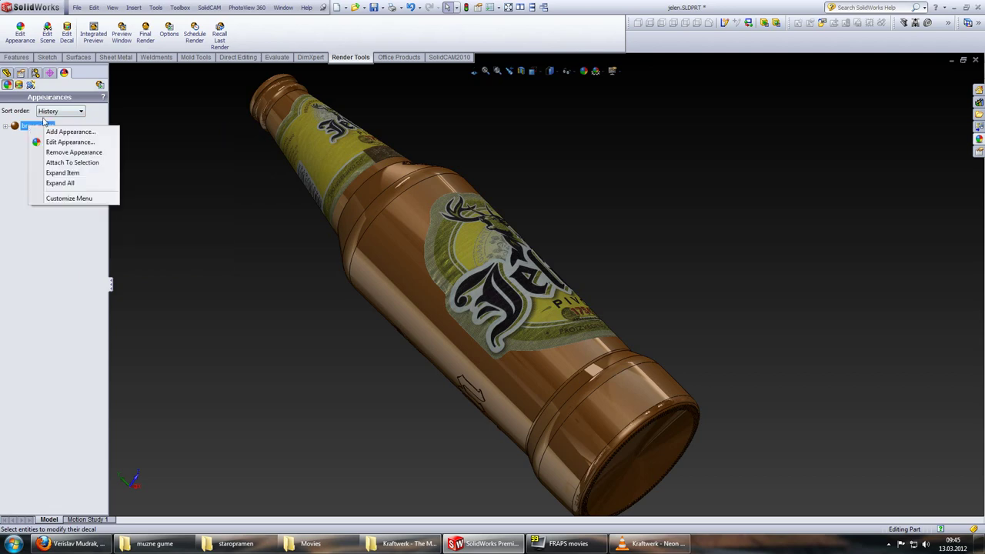
click(58, 143)
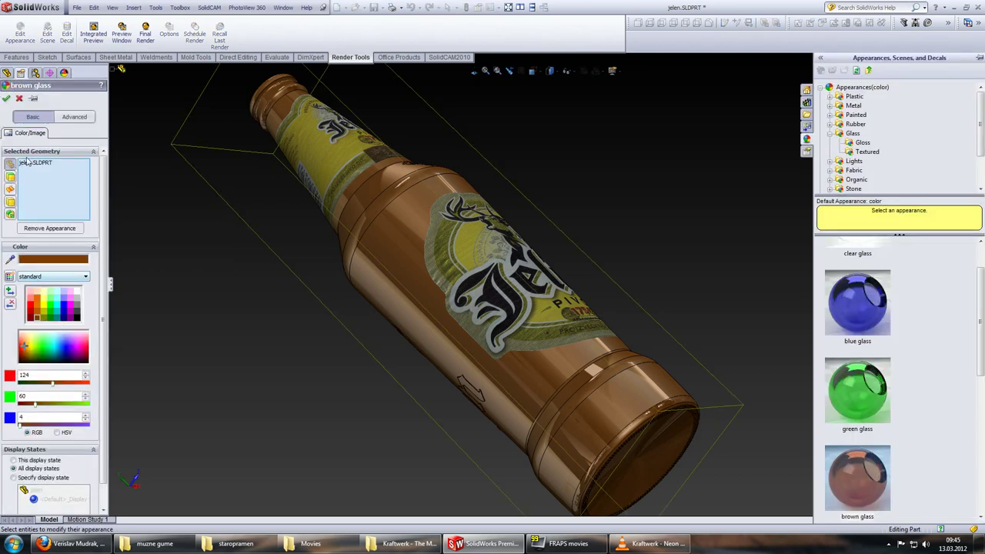
click(75, 117)
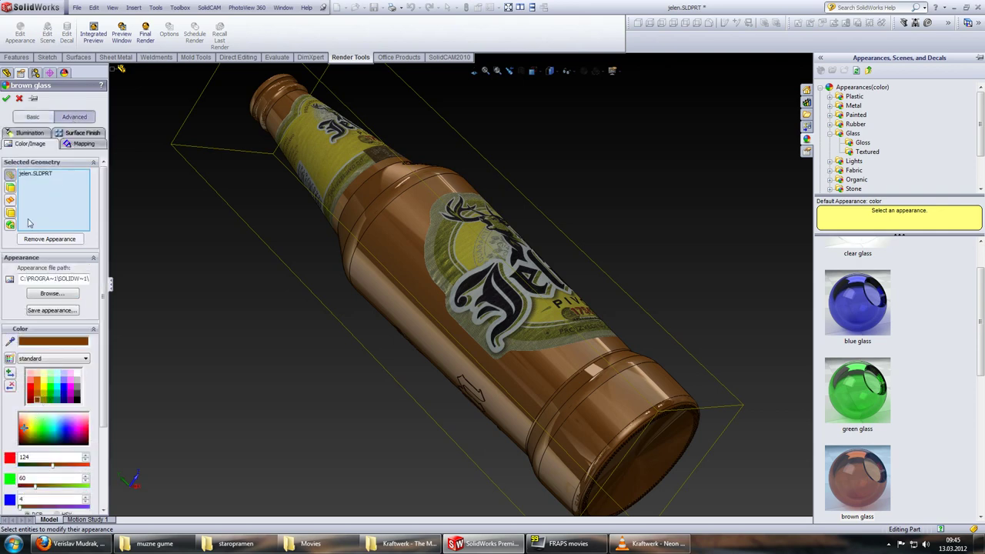
click(31, 134)
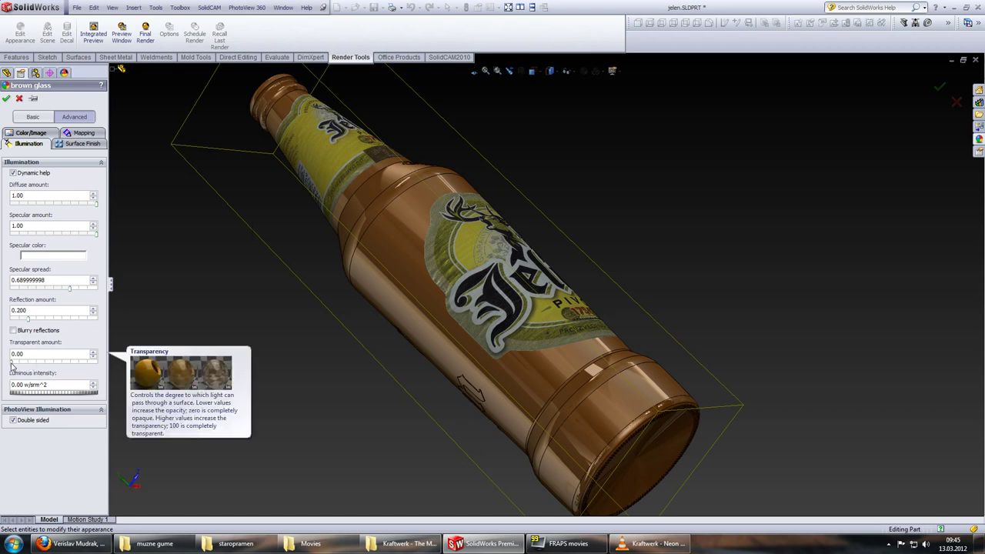
drag(12, 362, 77, 369)
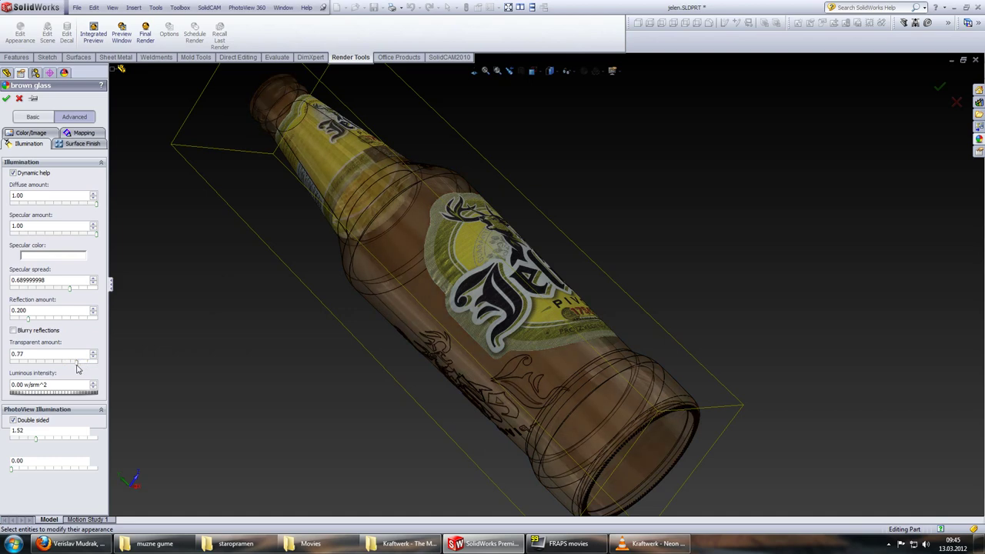
click(7, 98)
scroll(679, 255, up, 3)
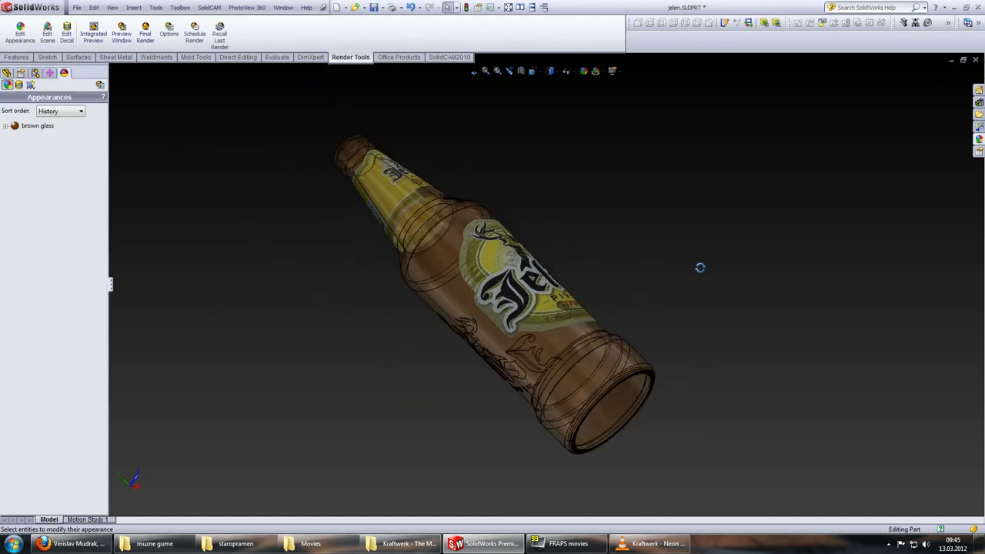
mouse_move(699, 266)
middle_down()
mouse_move(753, 382)
mouse_move(806, 289)
mouse_move(808, 266)
mouse_move(767, 226)
mouse_move(712, 224)
middle_up()
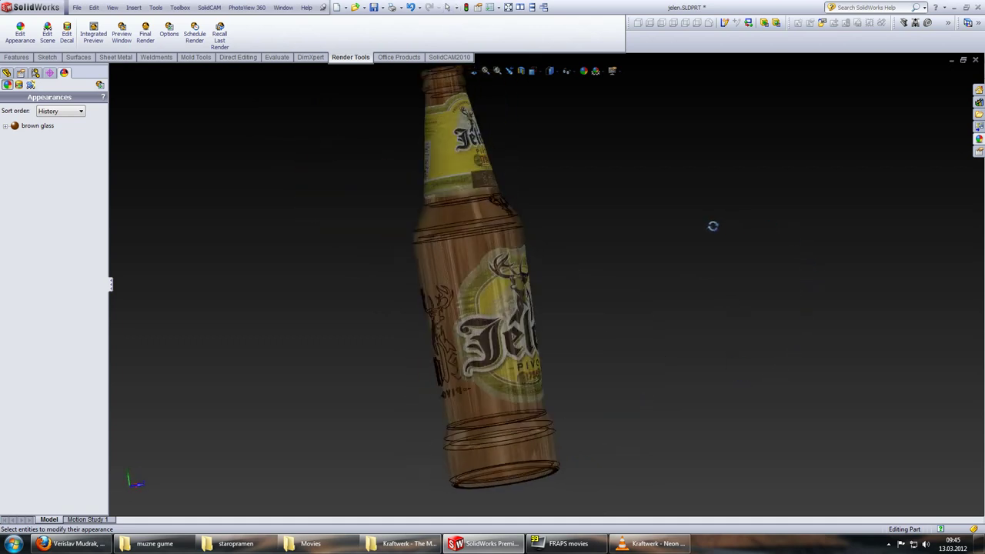